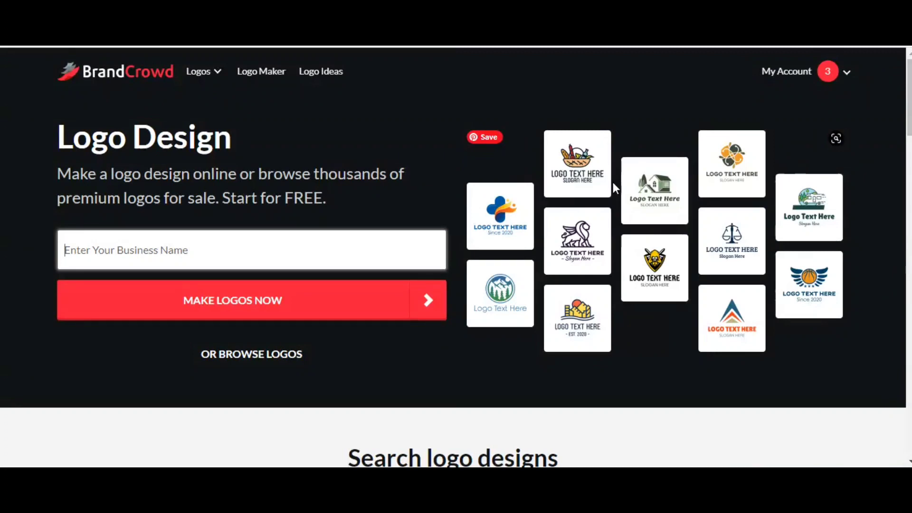
# - Generate logo designs for the business name "Ray's Kettle Corn"
pyautogui.click(269, 246)
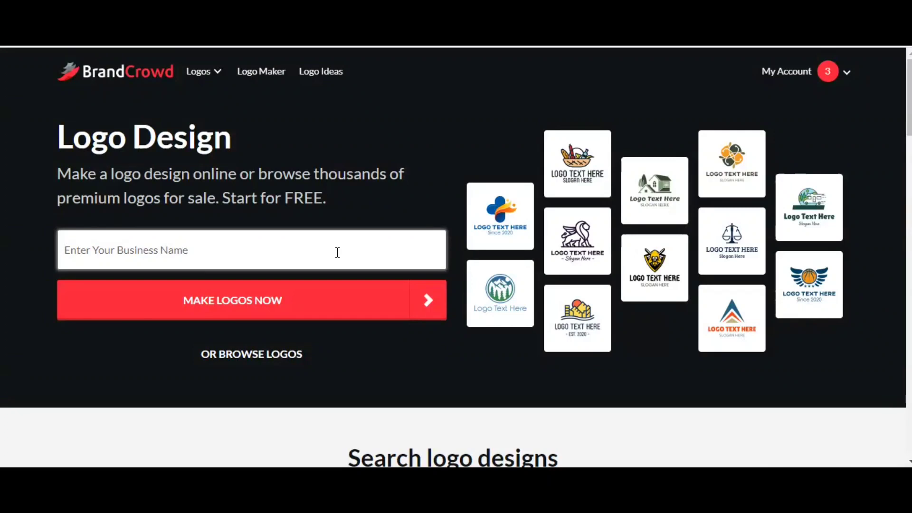
pyautogui.click(337, 252)
pyautogui.write('Kettle C')
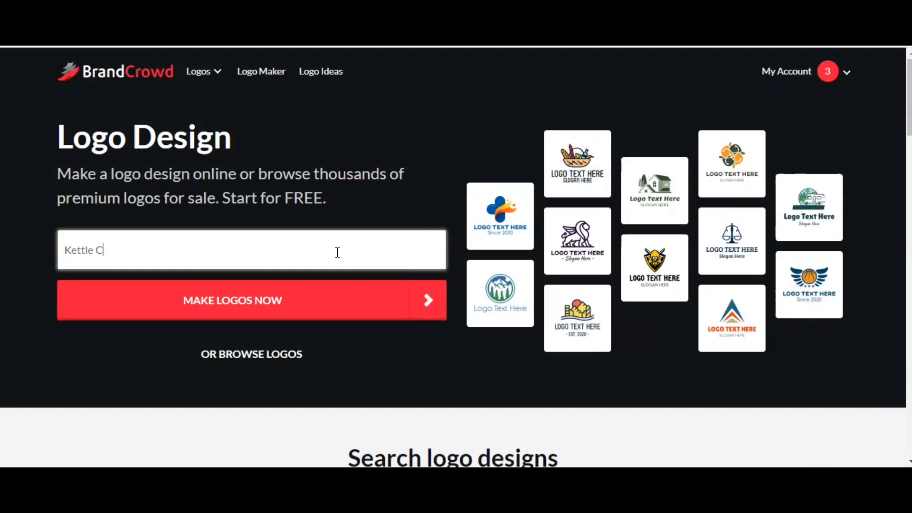
pyautogui.write('orn ')
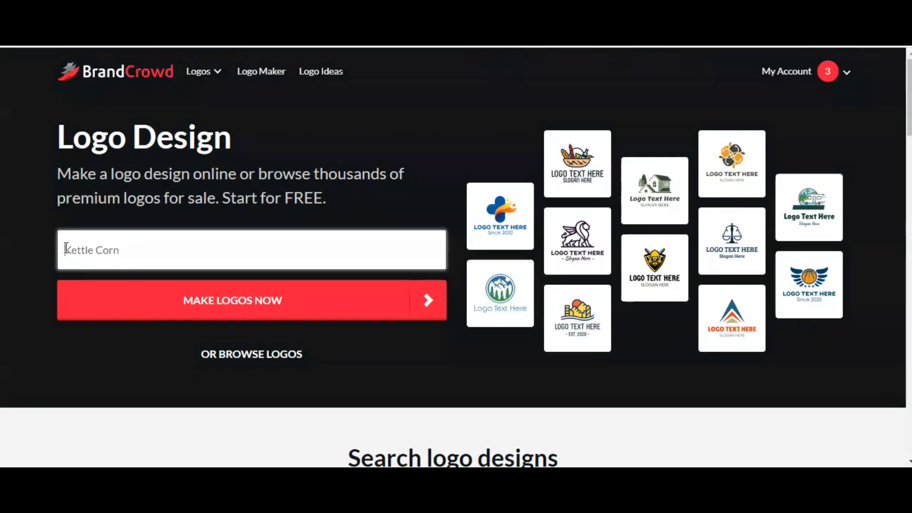
pyautogui.write("Ray's")
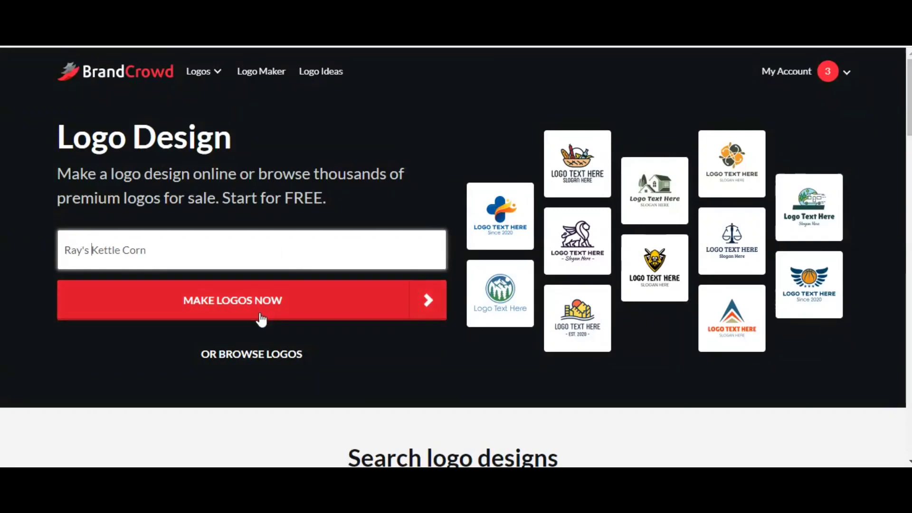
pyautogui.click(261, 317)
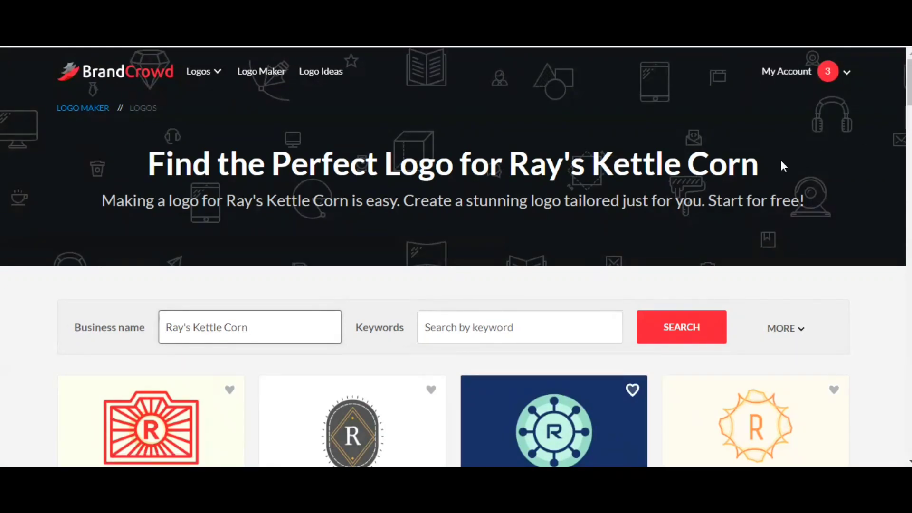
# - Look through the first page of generated logos and check how many designs are available
pyautogui.scroll(-8, 453, 256)
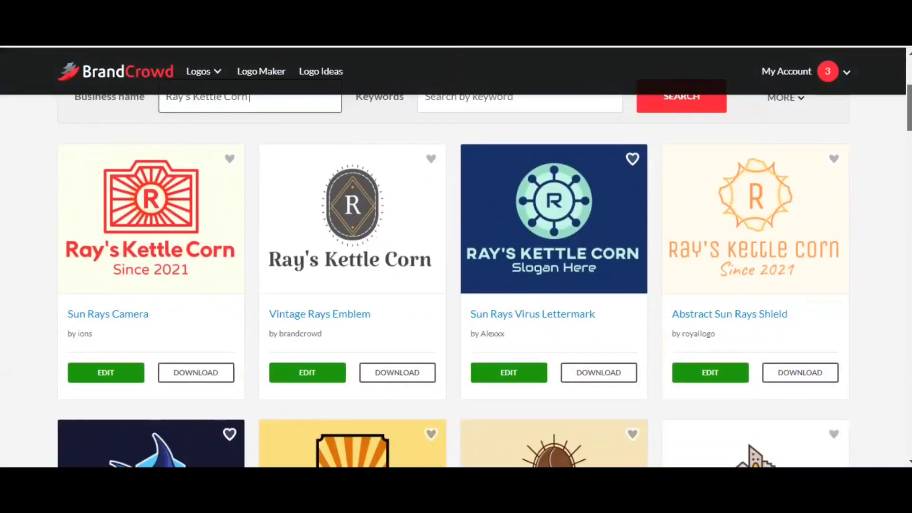
pyautogui.scroll(-4, 908, 156)
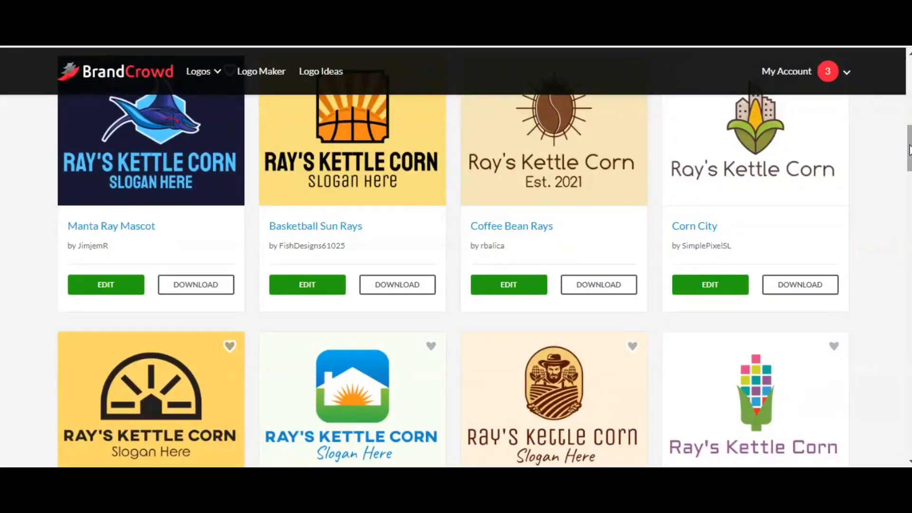
pyautogui.moveTo(910, 149); pyautogui.dragTo(909, 205)
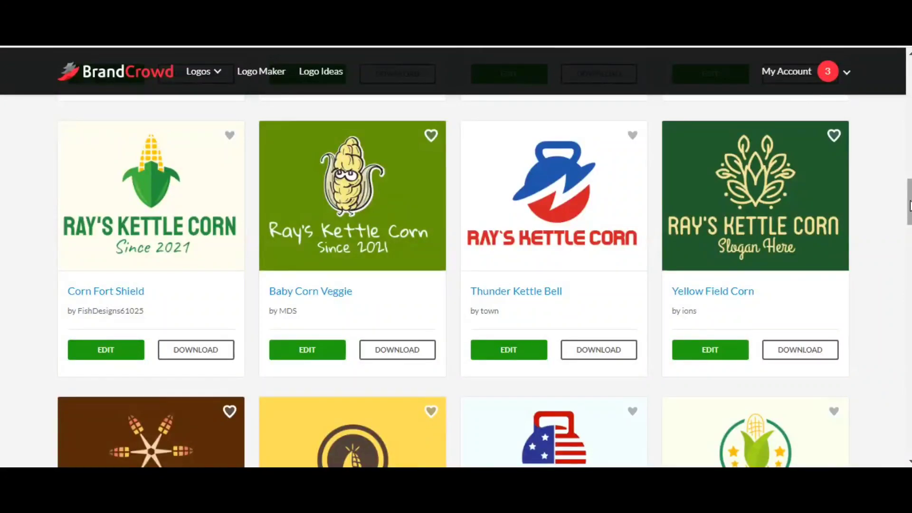
pyautogui.moveTo(910, 205); pyautogui.dragTo(910, 288)
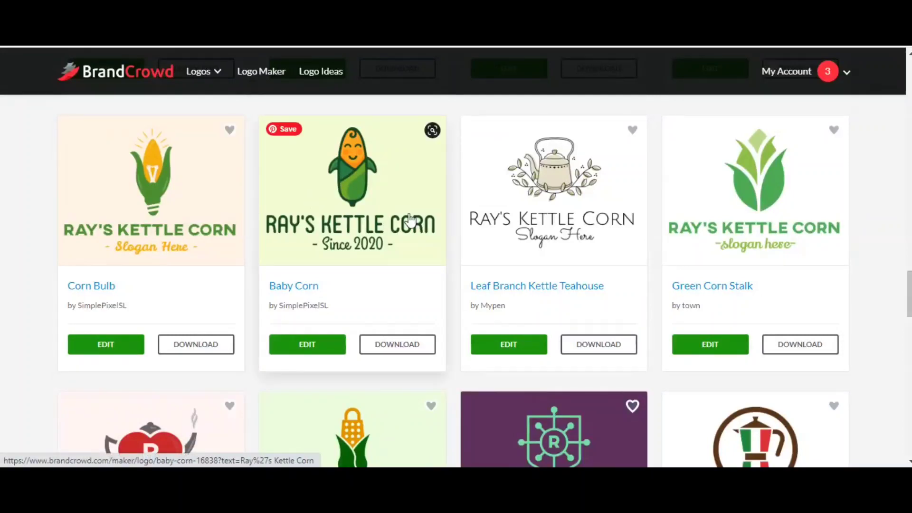
pyautogui.scroll(-5, 456, 256)
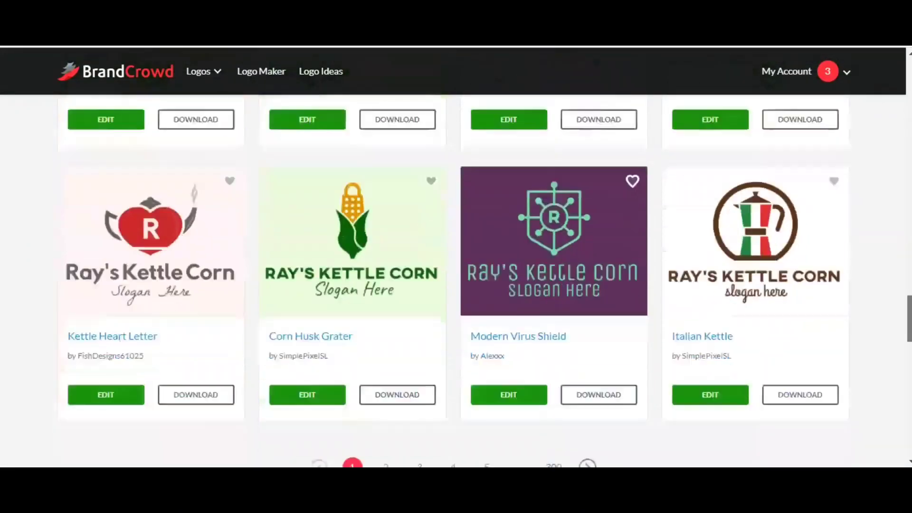
pyautogui.scroll(-2, 533, 416)
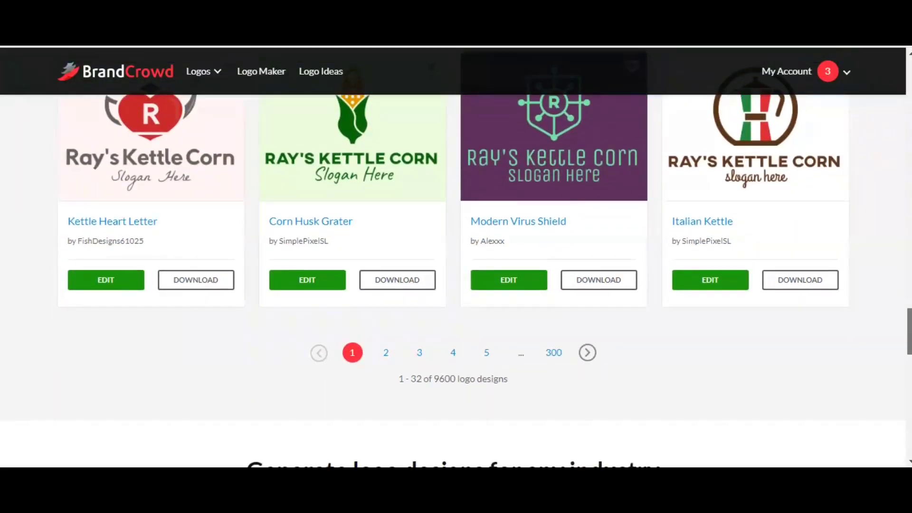
pyautogui.moveTo(436, 379); pyautogui.dragTo(504, 380)
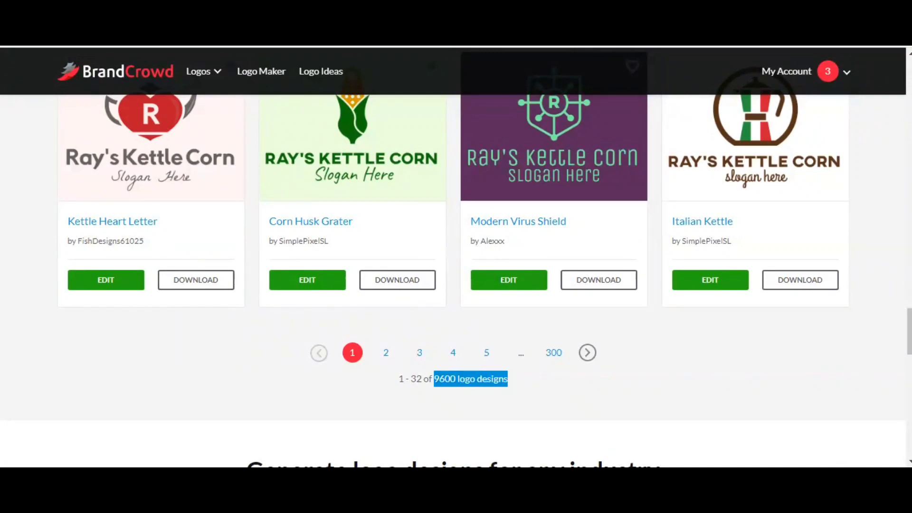
# - Shorten the business name to "Kettle Corn" and search for logos with the keyword "popcorn"
pyautogui.scroll(10, 453, 281)
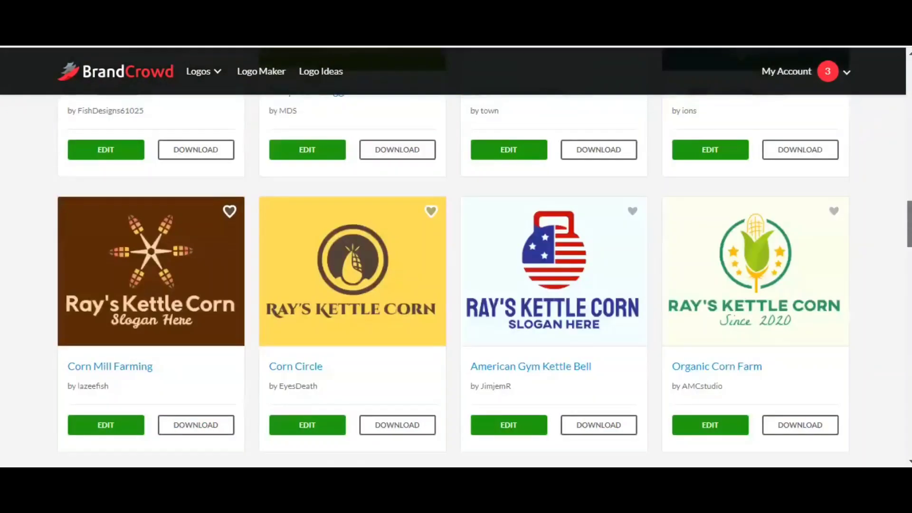
pyautogui.scroll(10, 454, 281)
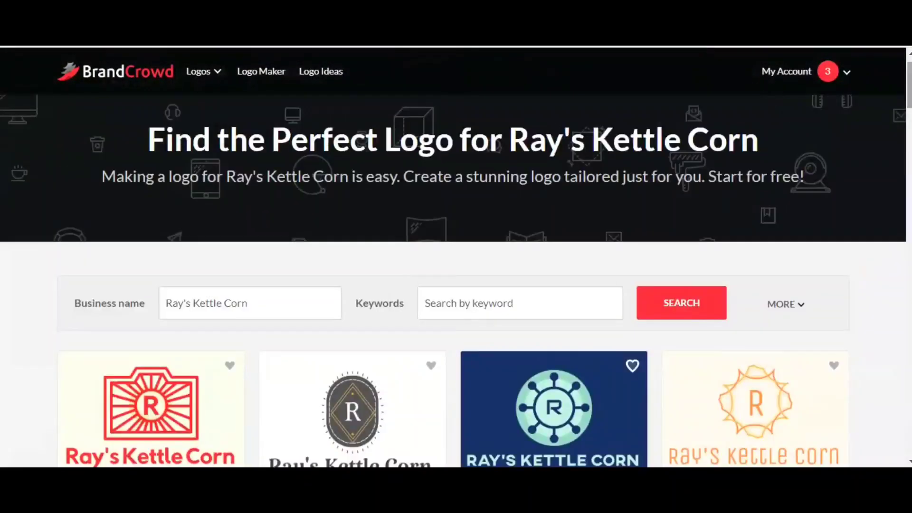
pyautogui.click(195, 302)
pyautogui.press('BackSpace')
pyautogui.press('BackSpace')
pyautogui.press('BackSpace')
pyautogui.press('BackSpace')
pyautogui.press('BackSpace')
pyautogui.press('BackSpace')
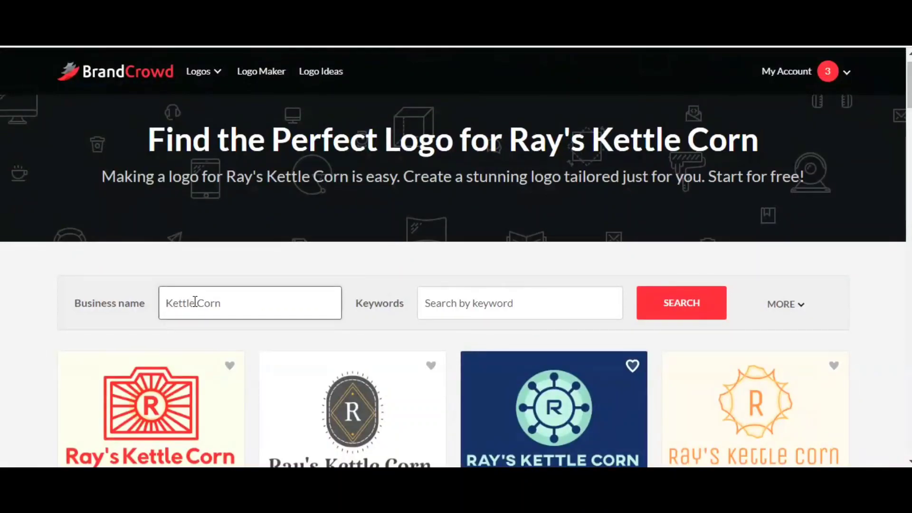
pyautogui.click(464, 304)
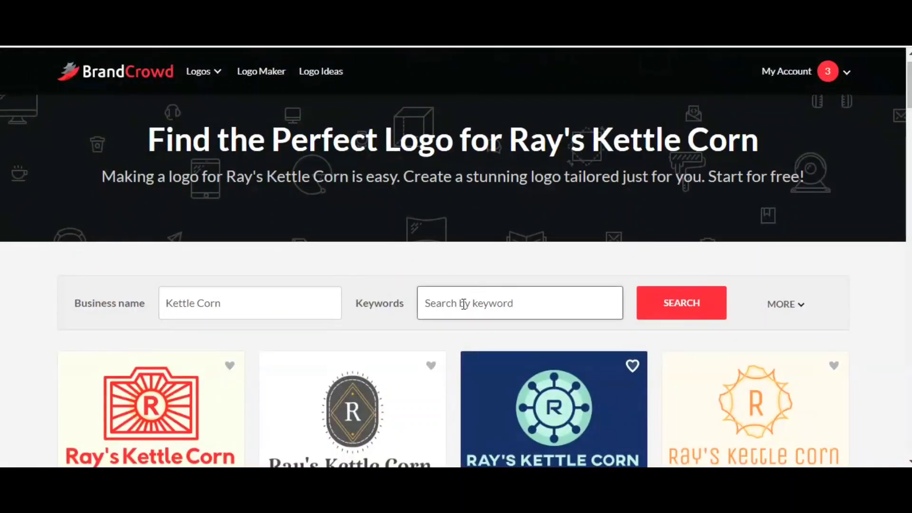
pyautogui.write('popcorn')
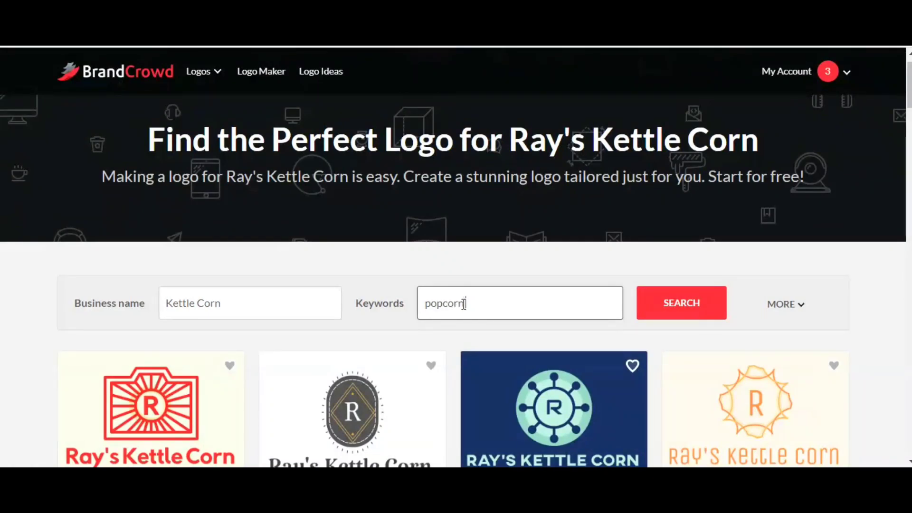
pyautogui.press('Return')
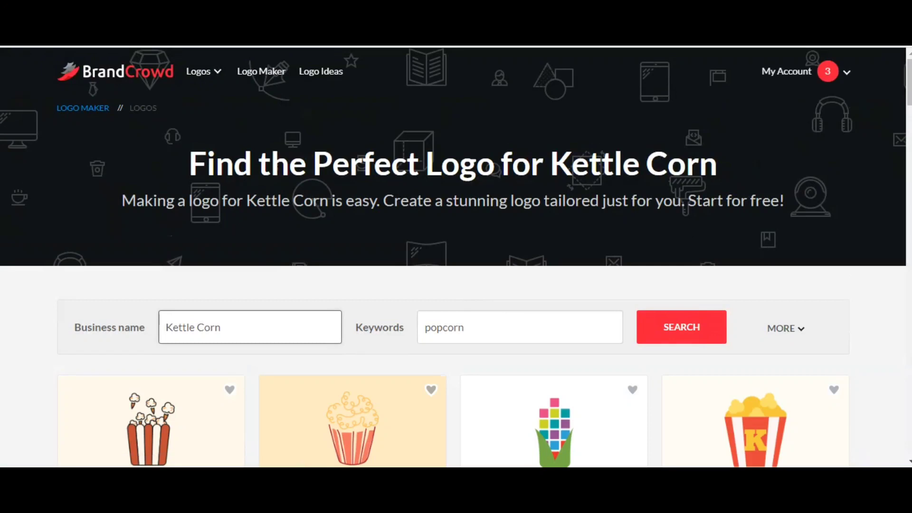
# - Examine the popcorn logo results down to the end of the first page, including the total number of designs
pyautogui.scroll(-5, 448, 177)
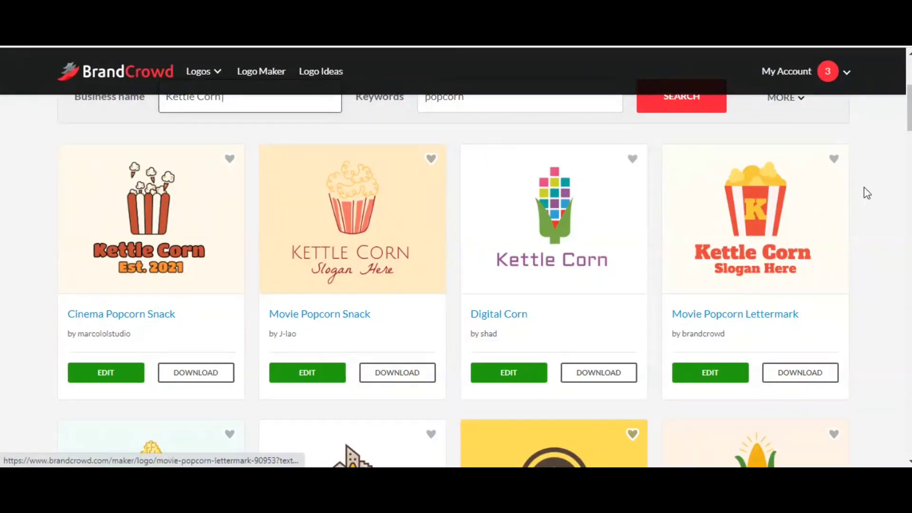
pyautogui.scroll(-4, 457, 257)
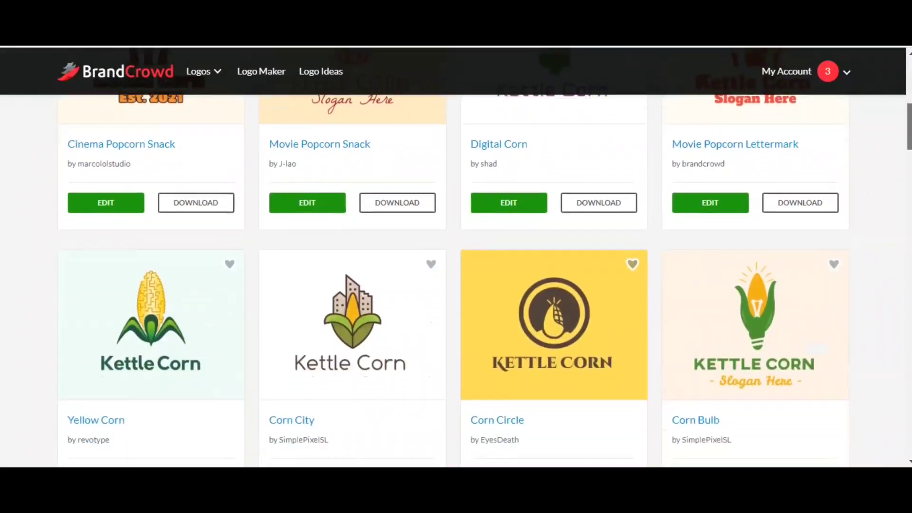
pyautogui.scroll(-4, 456, 256)
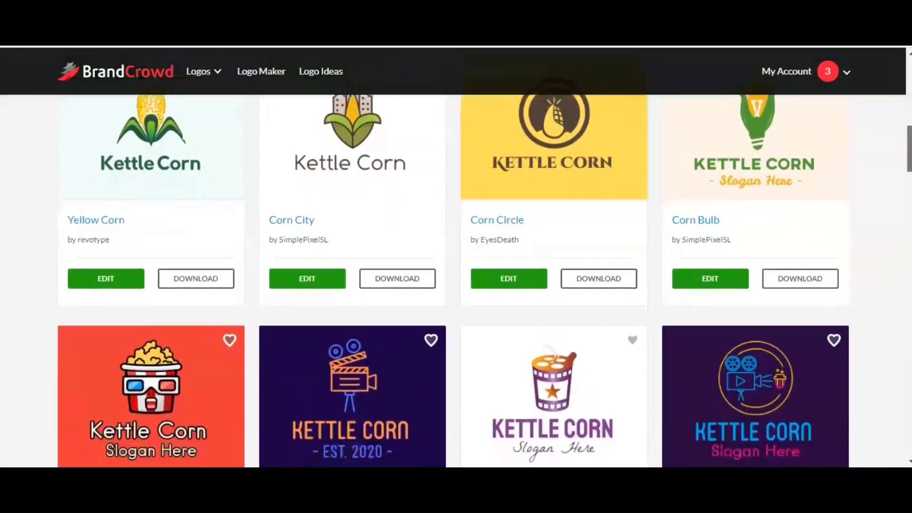
pyautogui.scroll(-1, 456, 276)
pyautogui.scroll(-3, 740, 180)
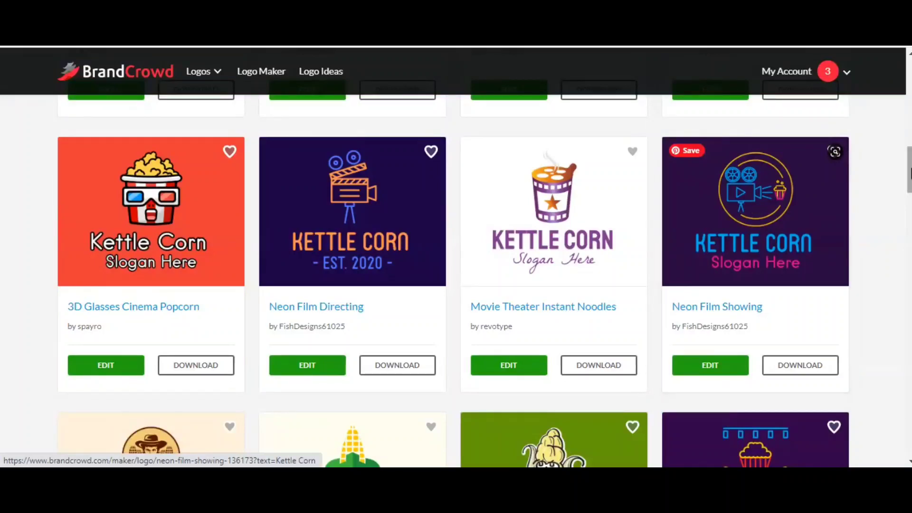
pyautogui.scroll(-4, 783, 206)
pyautogui.scroll(-6, 456, 257)
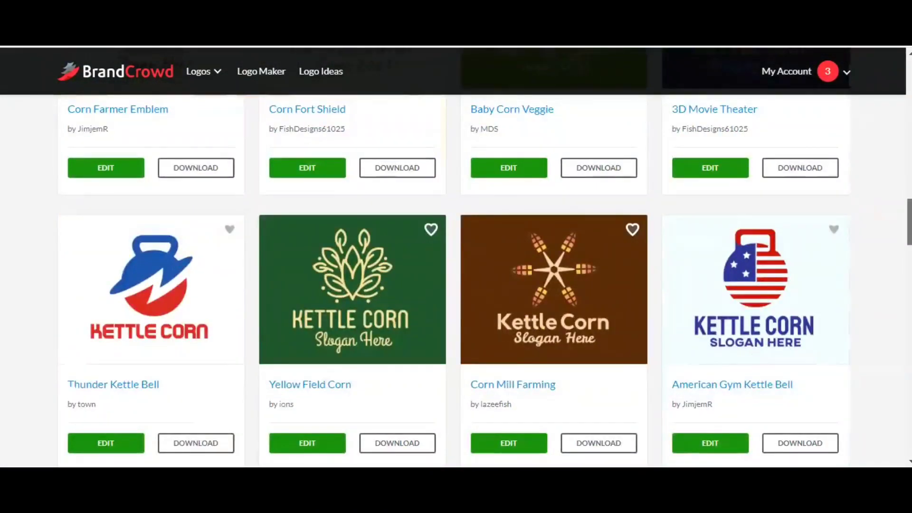
pyautogui.scroll(-5, 456, 256)
pyautogui.scroll(-6, 456, 257)
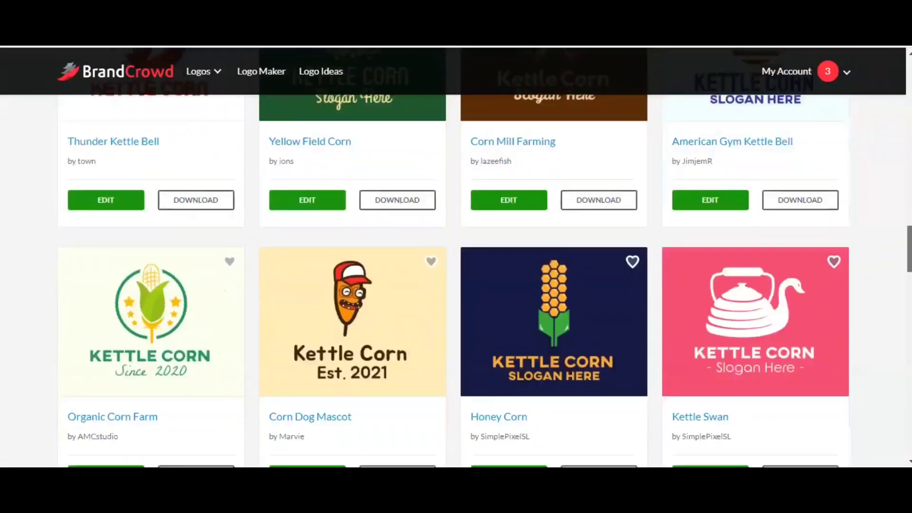
pyautogui.scroll(-12, 455, 300)
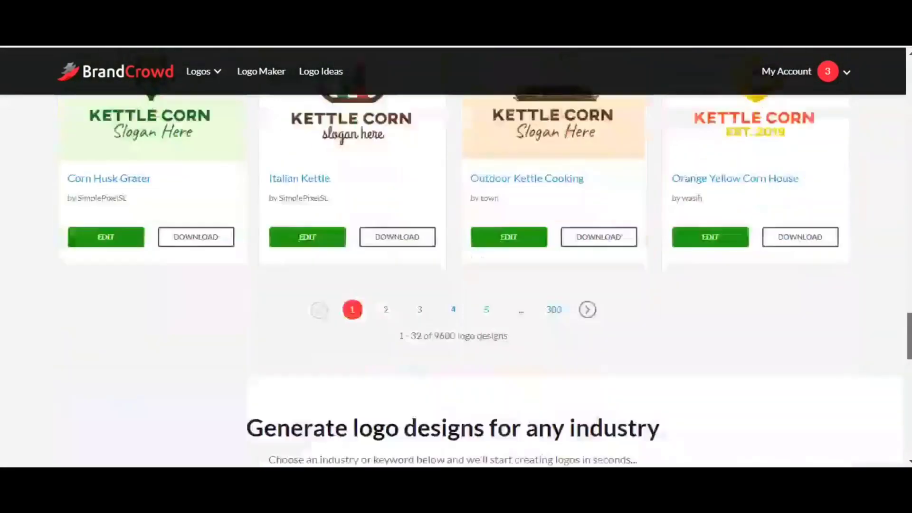
pyautogui.moveTo(433, 318); pyautogui.dragTo(508, 318)
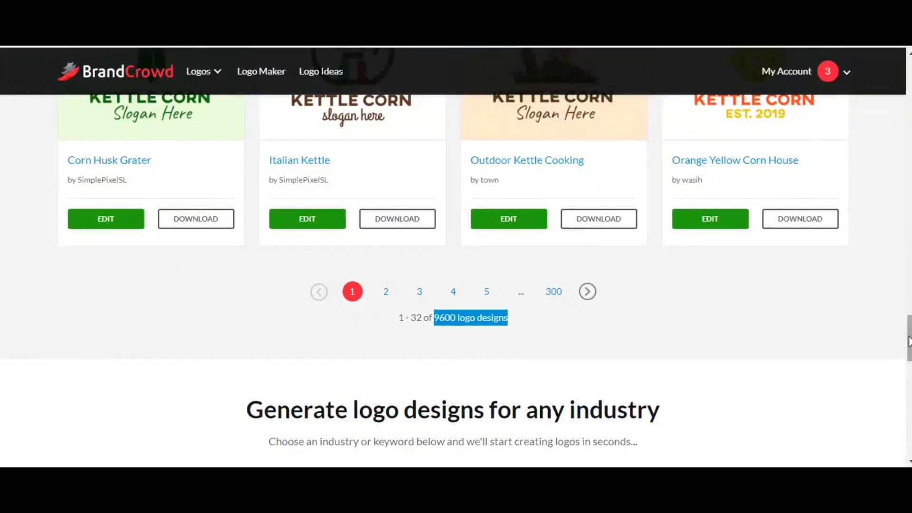
# - Open the Baby Corn Veggie logo design in the logo editor
pyautogui.moveTo(909, 338); pyautogui.dragTo(909, 189)
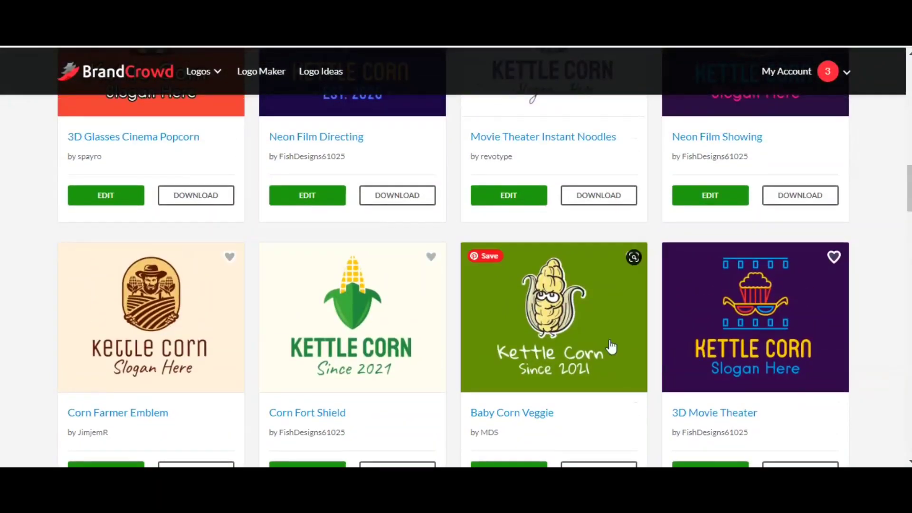
pyautogui.click(558, 327)
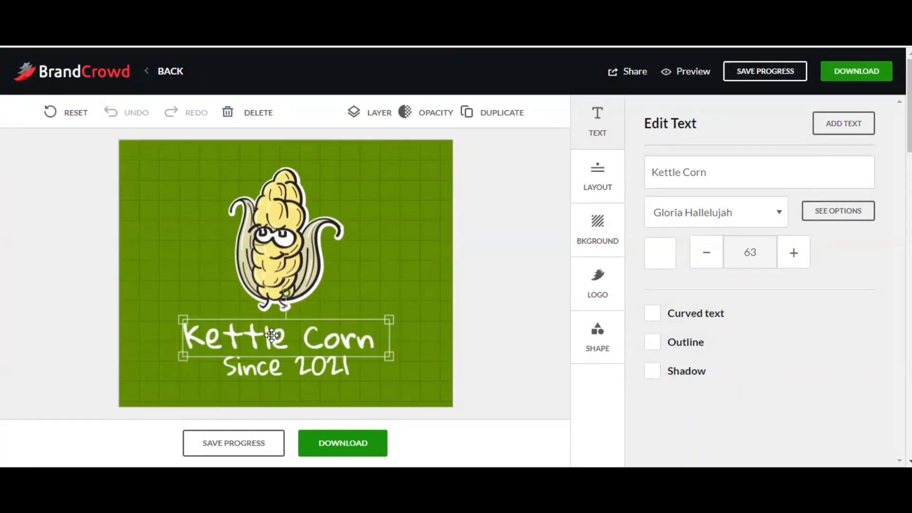
# - Recolor the pale yellow kernels of the corn mascot with a custom bright, saturated yellow
pyautogui.click(284, 244)
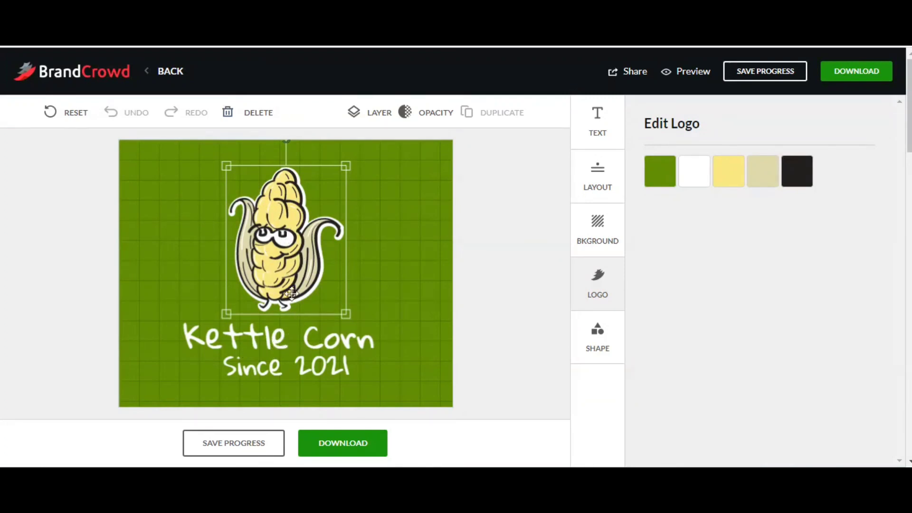
pyautogui.click(727, 172)
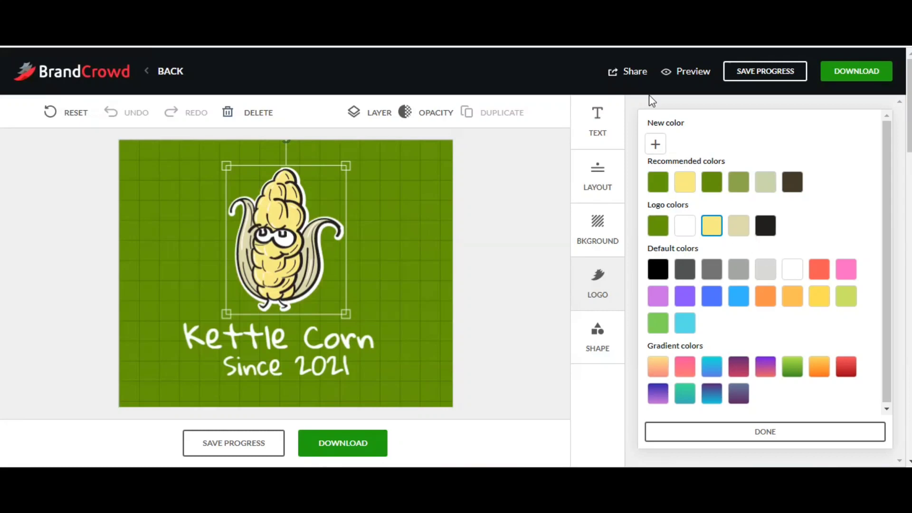
pyautogui.click(656, 146)
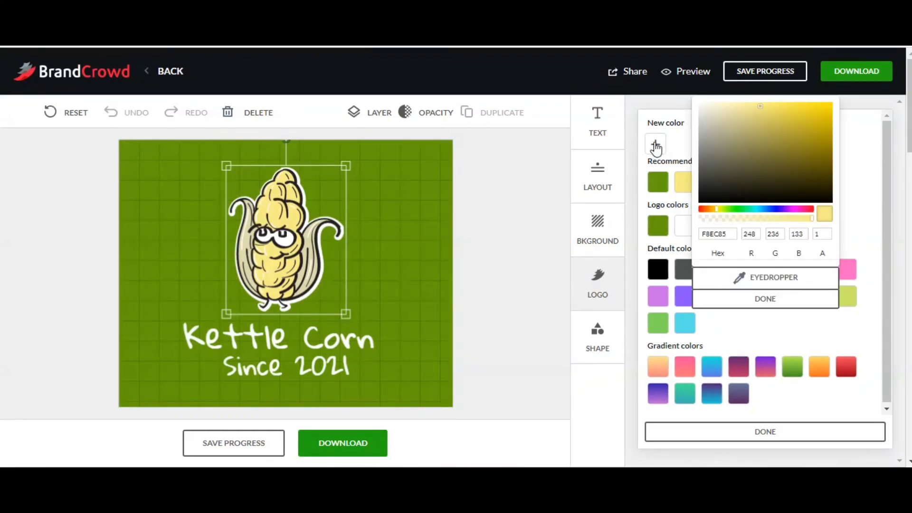
pyautogui.moveTo(798, 116)
pyautogui.mouseDown()
pyautogui.moveTo(833, 113)
pyautogui.moveTo(778, 169)
pyautogui.moveTo(735, 193)
pyautogui.moveTo(718, 163)
pyautogui.moveTo(789, 119)
pyautogui.mouseUp()
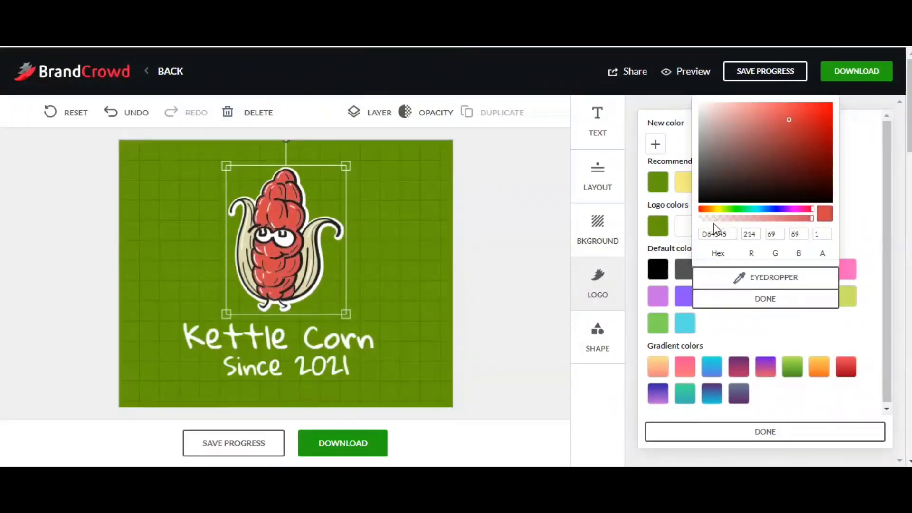
pyautogui.moveTo(716, 210); pyautogui.dragTo(716, 213)
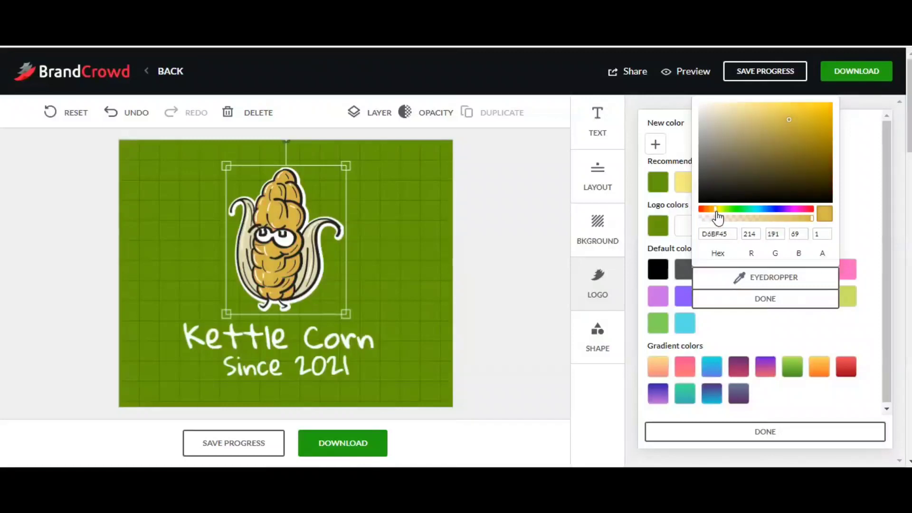
pyautogui.click(828, 108)
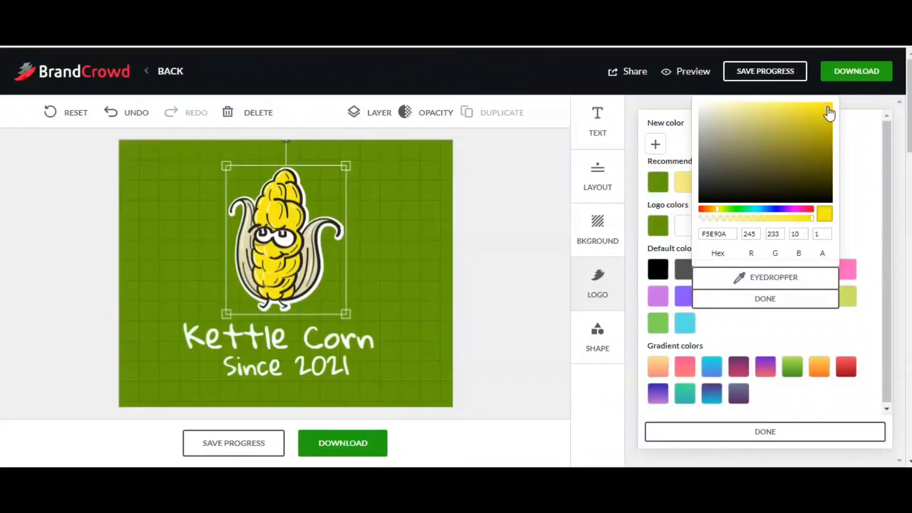
pyautogui.moveTo(829, 113); pyautogui.dragTo(834, 112)
pyautogui.click(765, 300)
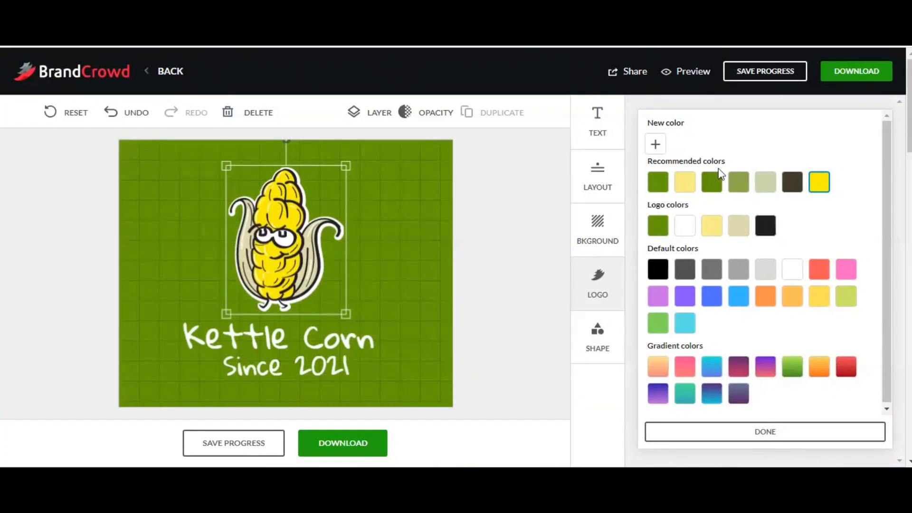
# - Try a pale gray-green on the mascot's kernels, and return them to the custom bright yellow
pyautogui.click(766, 190)
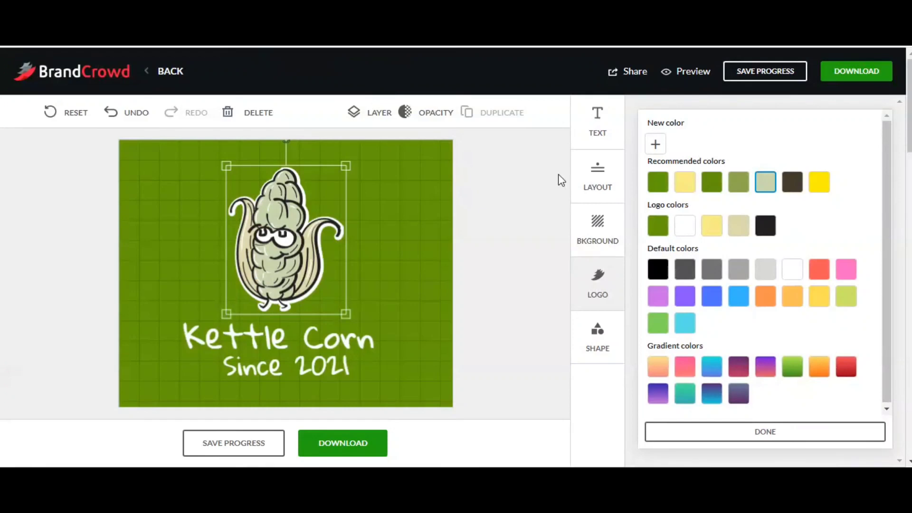
pyautogui.click(816, 189)
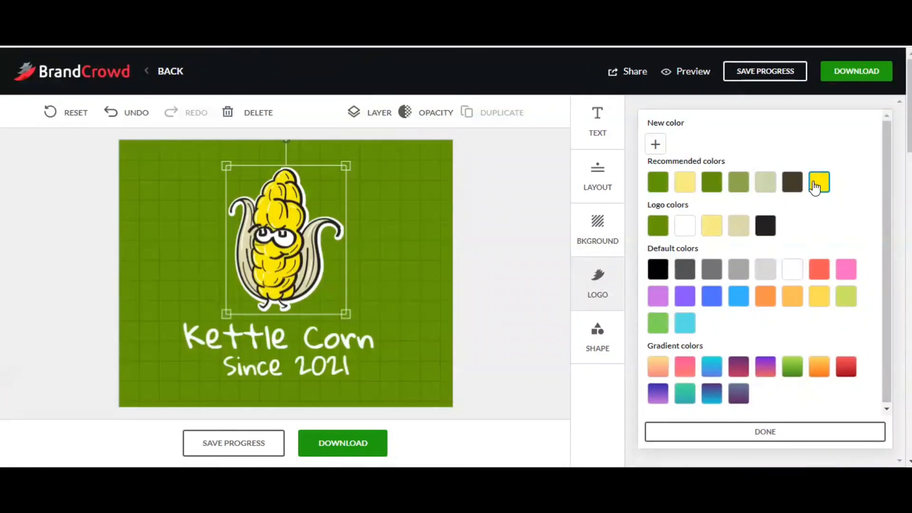
pyautogui.click(773, 435)
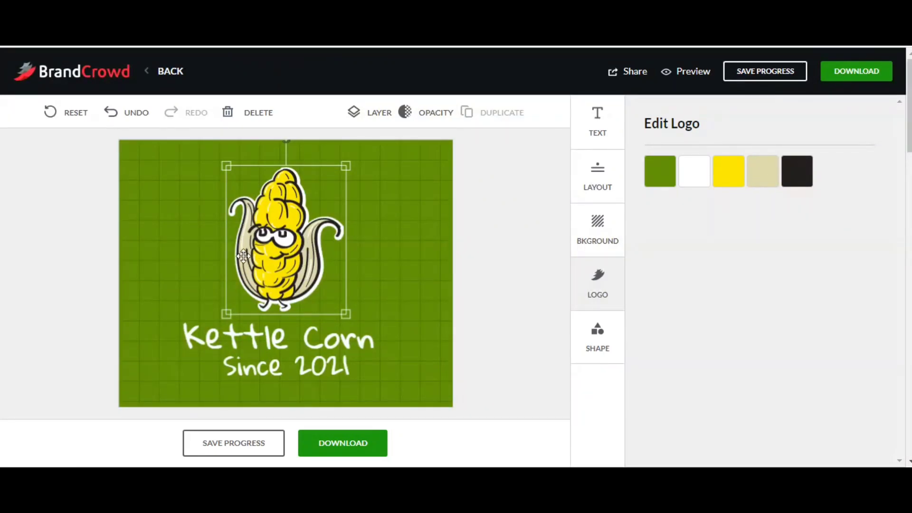
# - Recolor the beige husk leaves of the corn mascot with a custom bright lime green
pyautogui.click(762, 181)
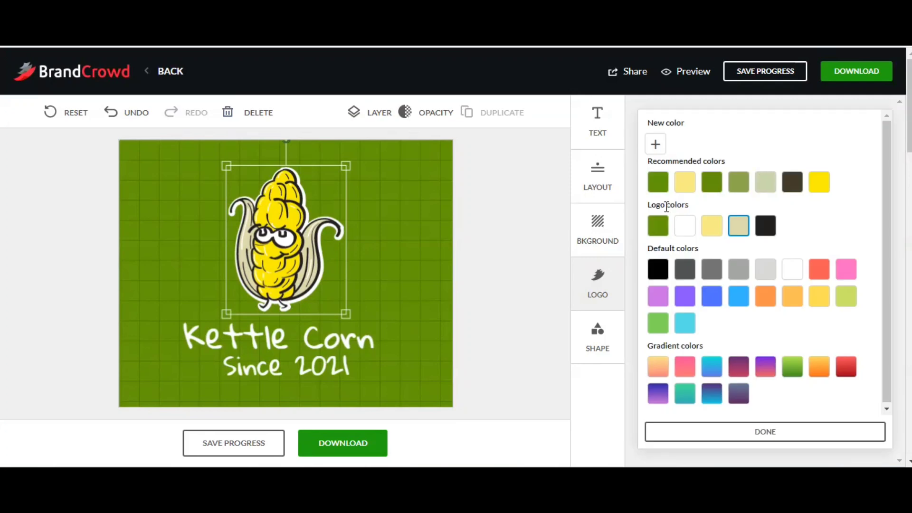
pyautogui.click(659, 227)
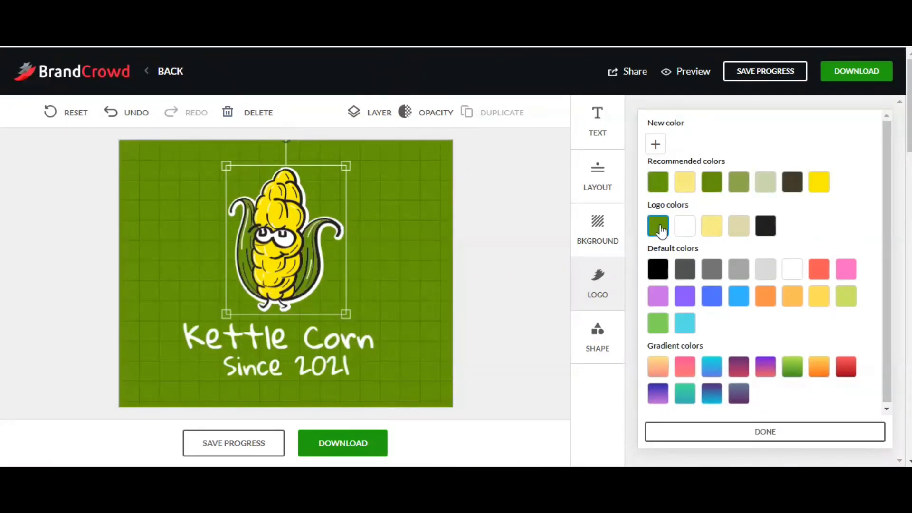
pyautogui.click(656, 145)
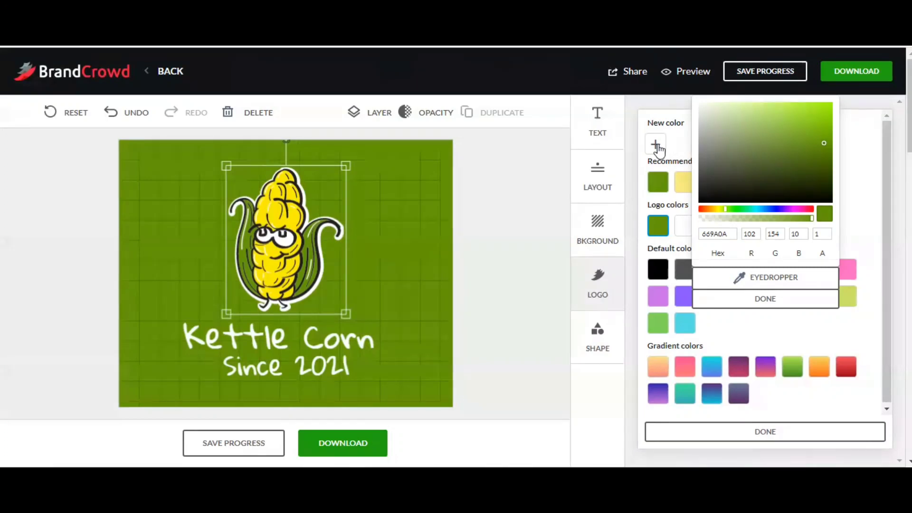
pyautogui.moveTo(784, 125); pyautogui.dragTo(807, 113)
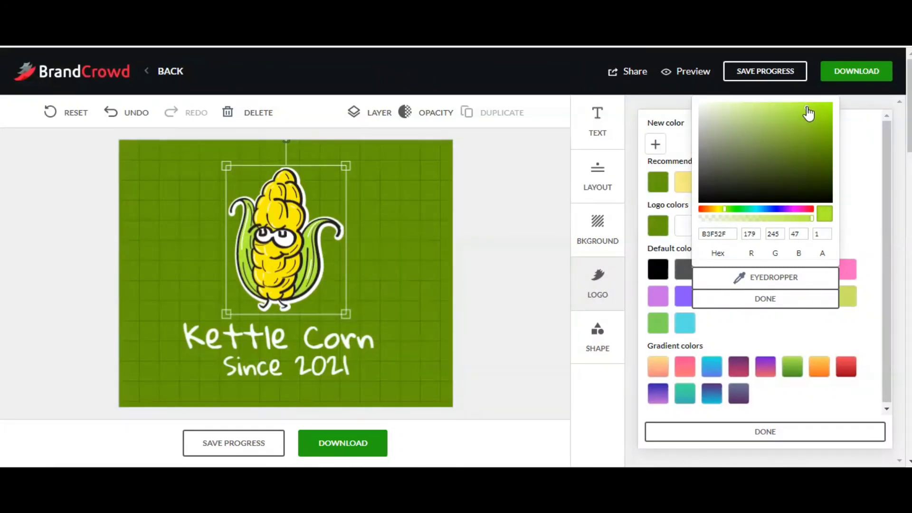
pyautogui.click(758, 300)
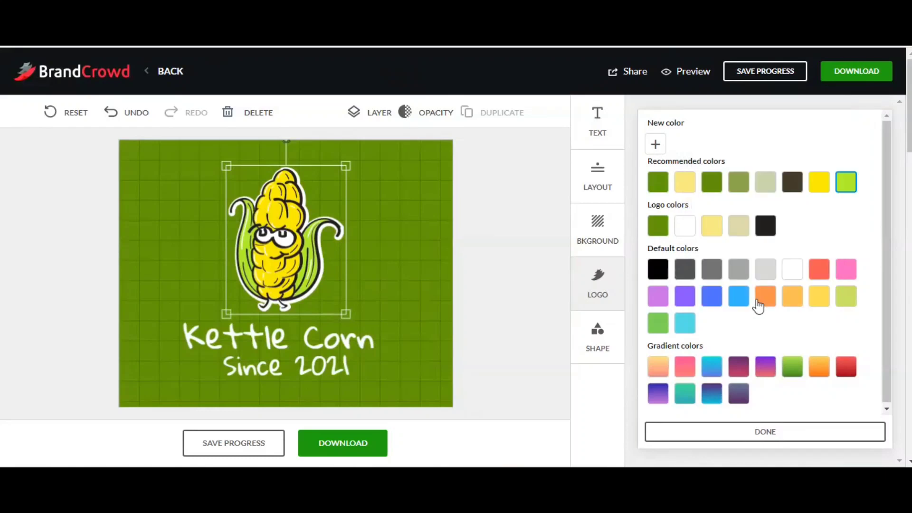
pyautogui.click(760, 434)
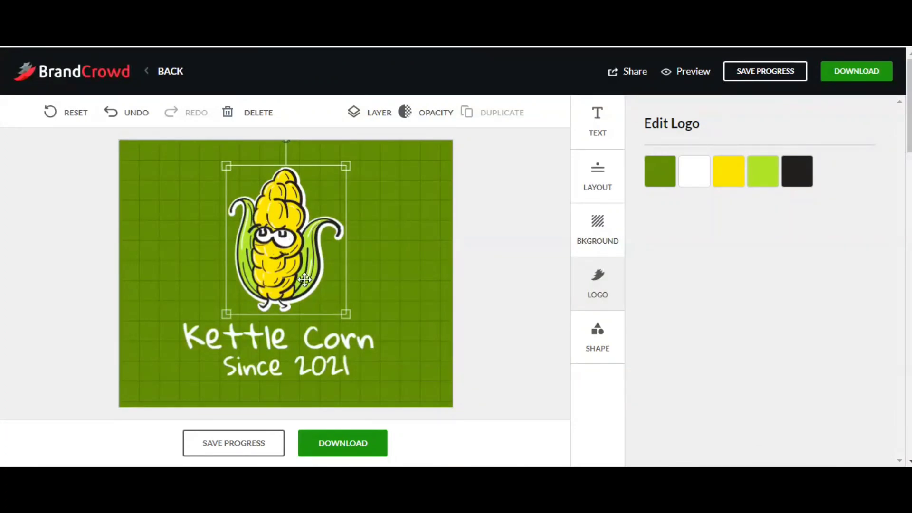
# - Change the business name text in the logo to "John's Kettle Corn"
pyautogui.click(315, 349)
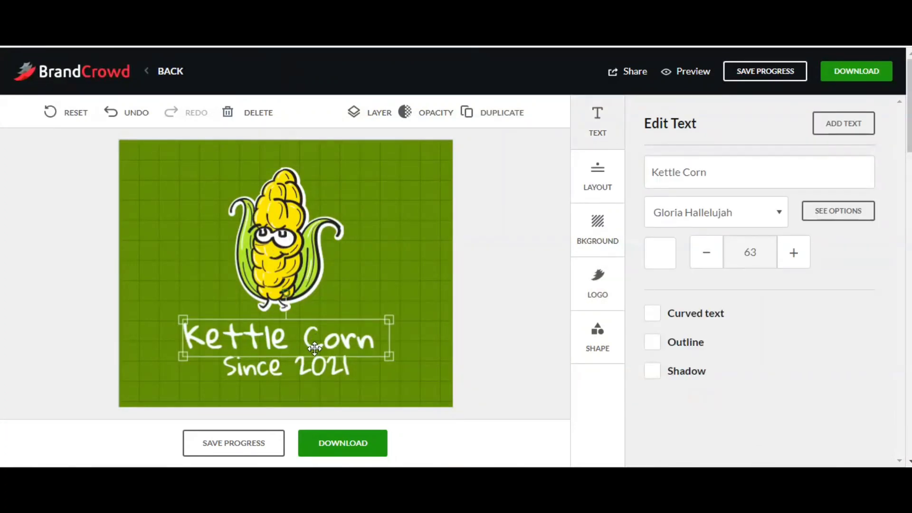
pyautogui.tripleClick(718, 168)
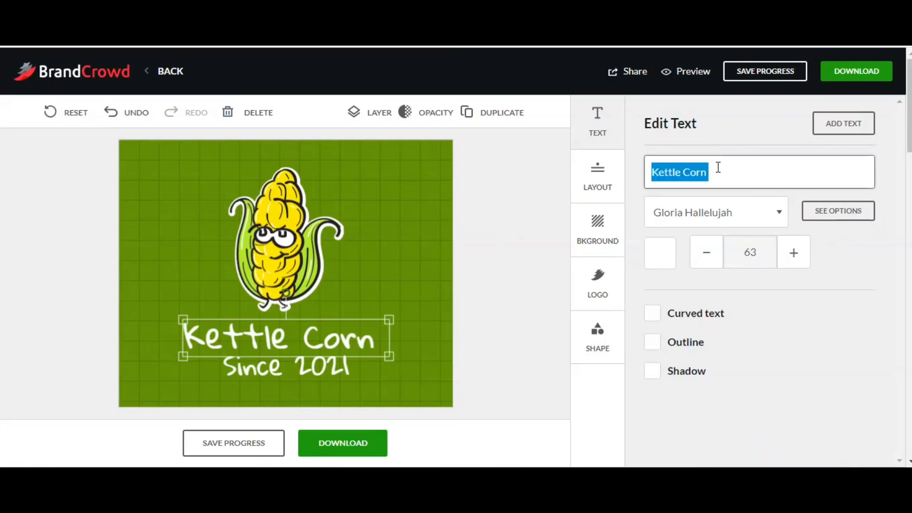
pyautogui.write('John')
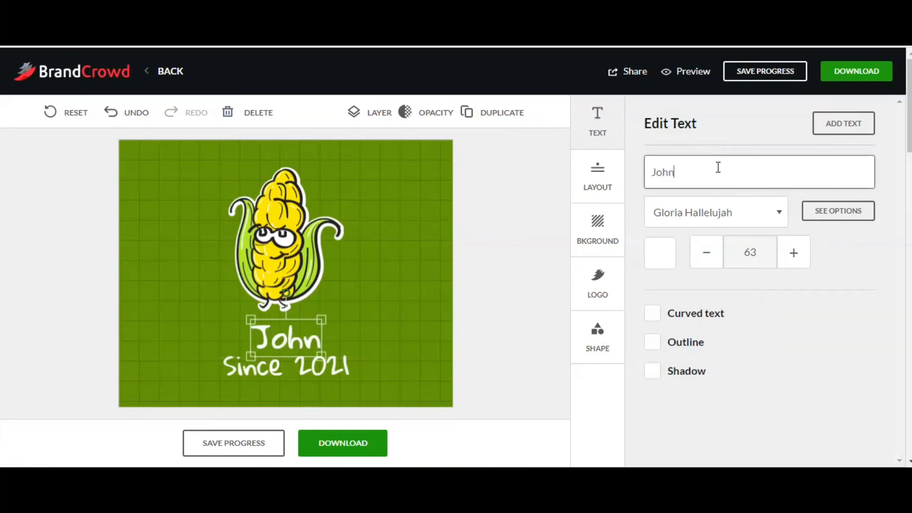
pyautogui.write("'s Kettle Corn")
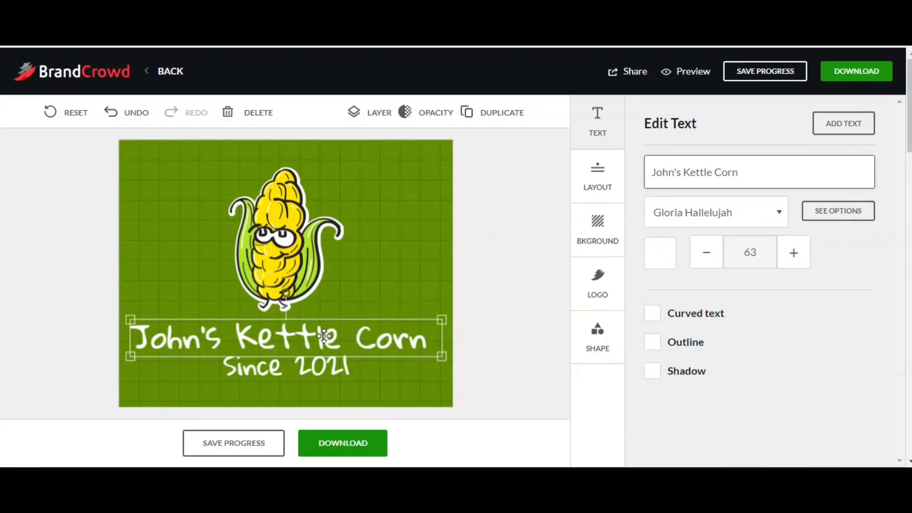
# - Set the font of the business name text to Freckle Face
pyautogui.click(316, 366)
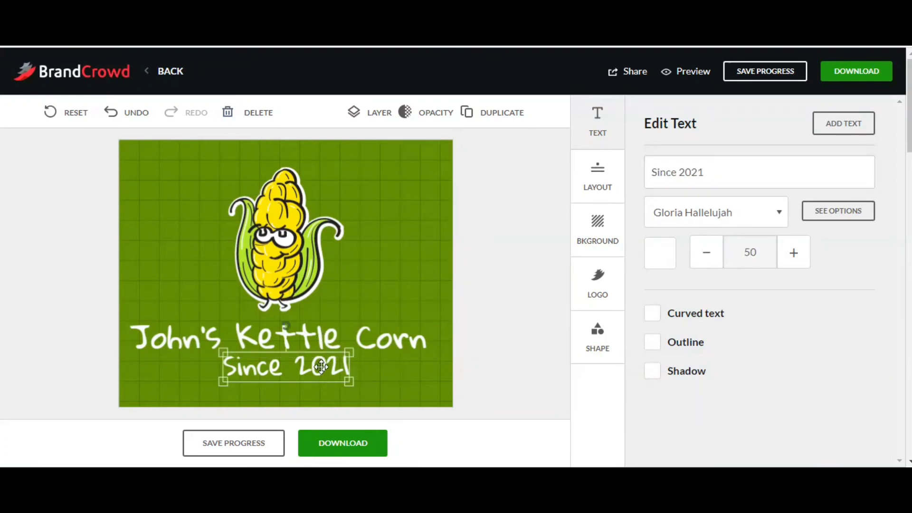
pyautogui.click(325, 337)
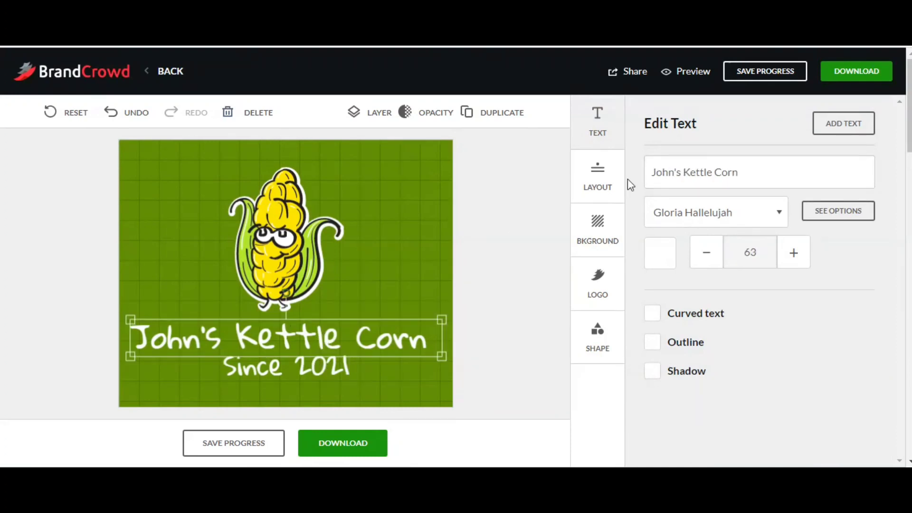
pyautogui.click(725, 214)
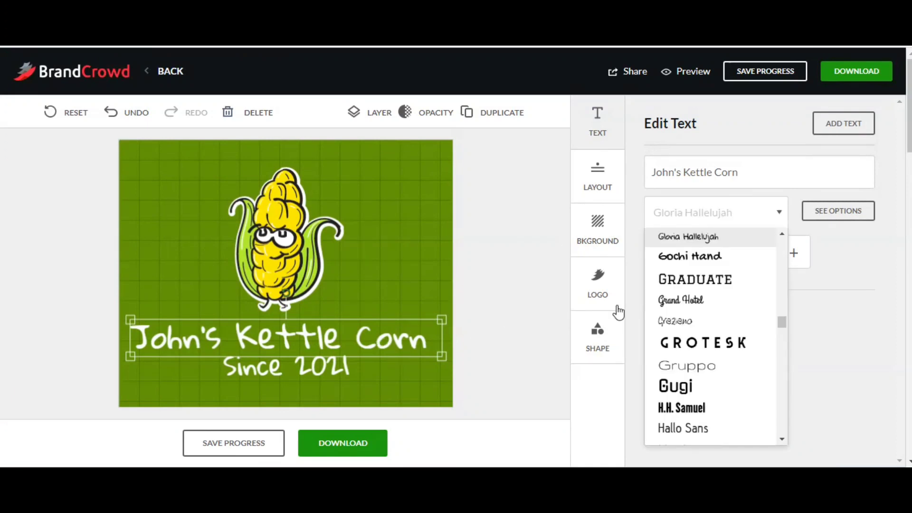
pyautogui.moveTo(783, 326); pyautogui.dragTo(783, 306)
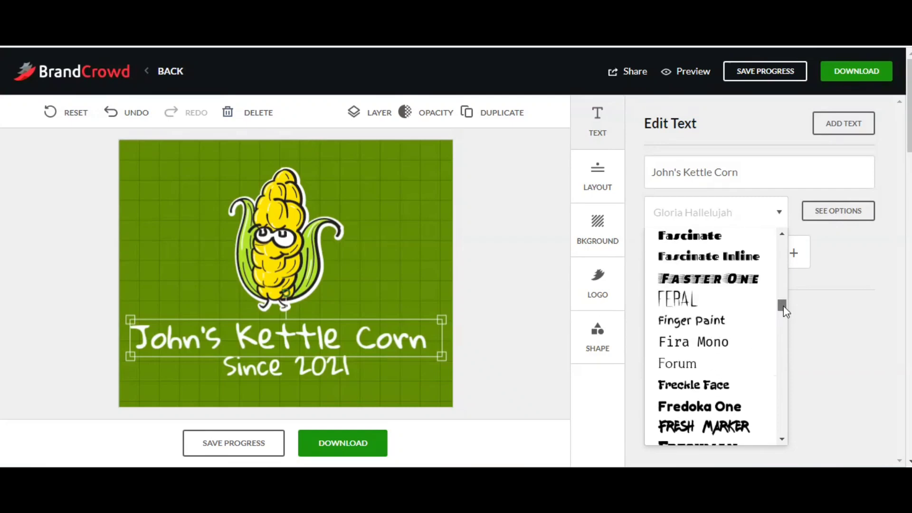
pyautogui.click(738, 385)
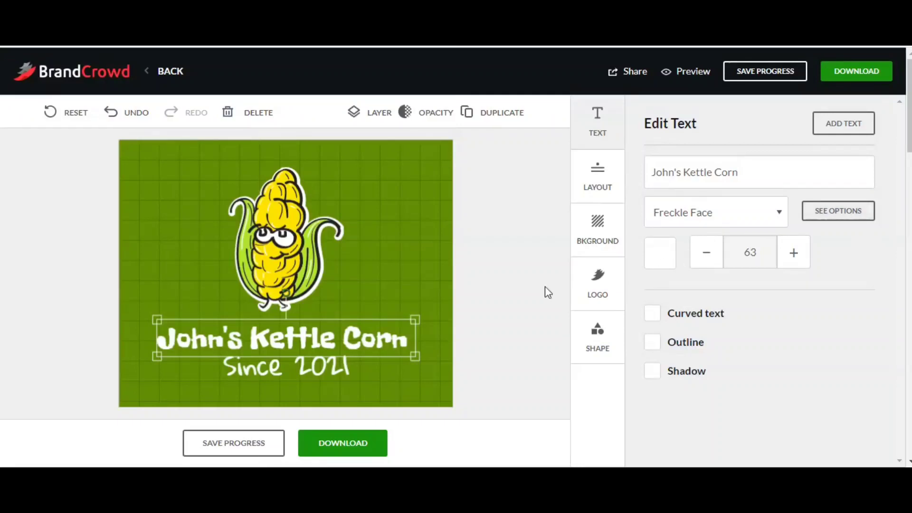
# - Replace the tagline "Since 2021" with "Best Corn in Town" and shrink it to size 28
pyautogui.click(324, 369)
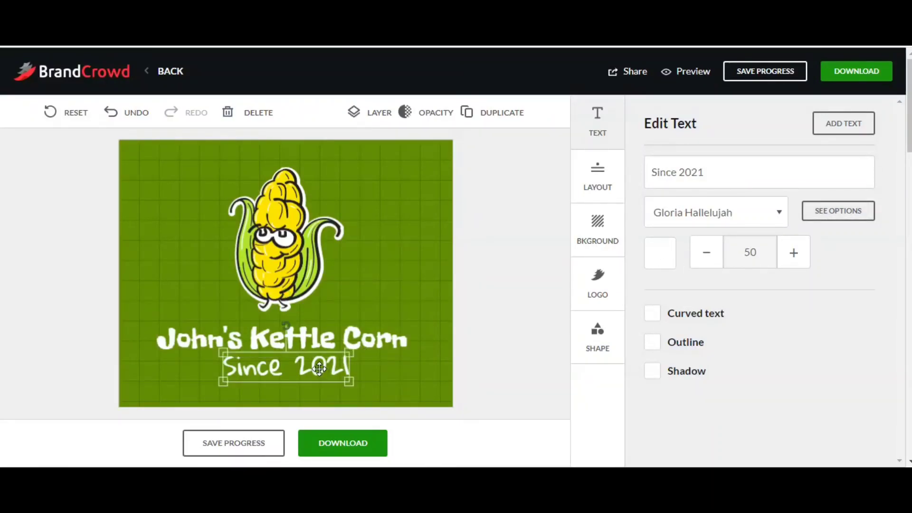
pyautogui.click(714, 174)
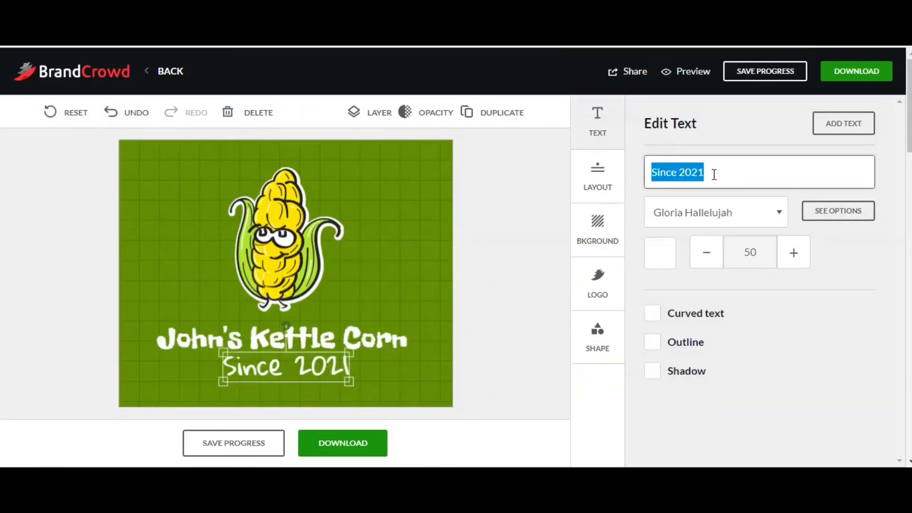
pyautogui.write('Bes')
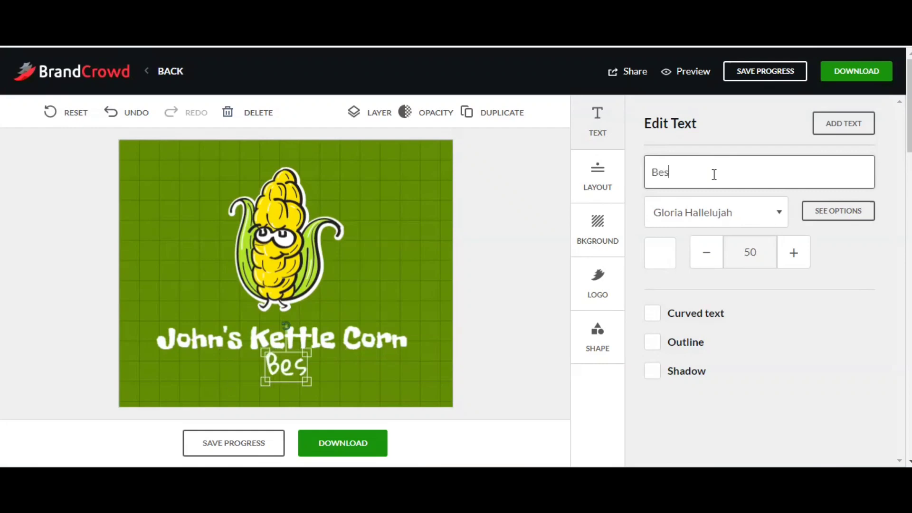
pyautogui.write('t Corn in Town')
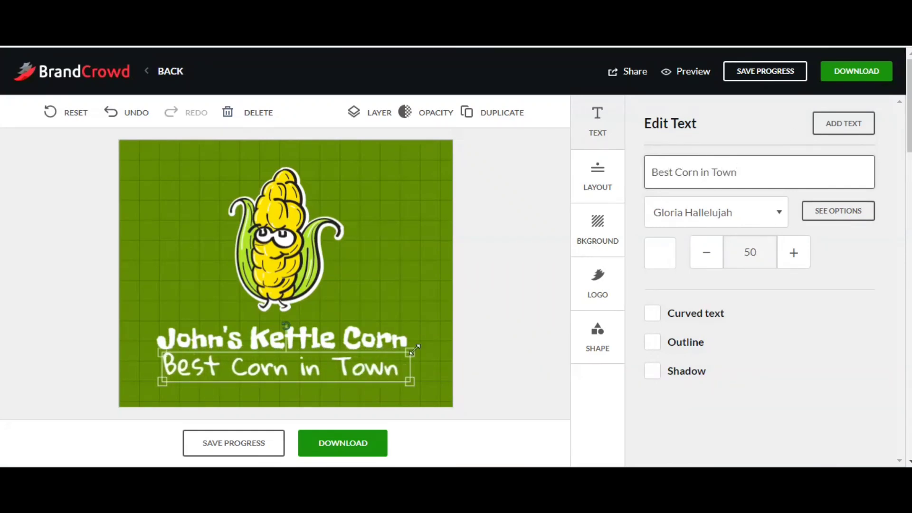
pyautogui.moveTo(411, 351); pyautogui.dragTo(361, 363)
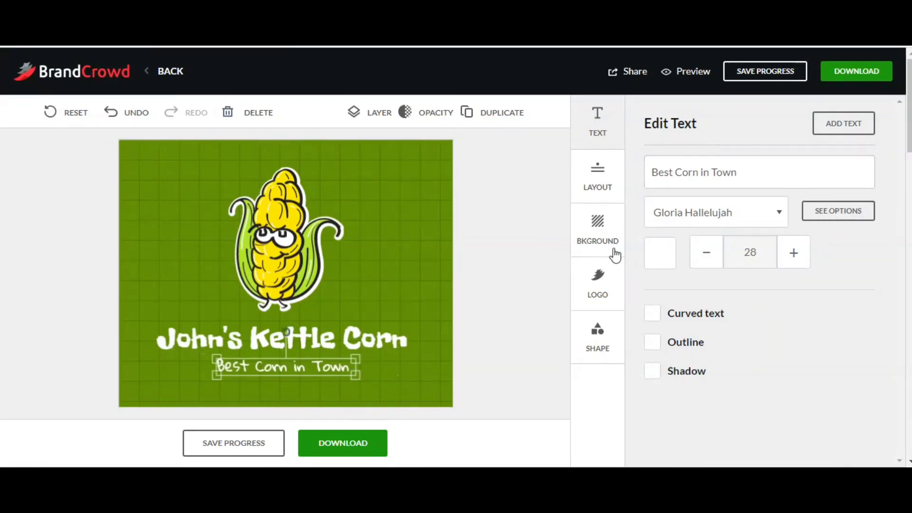
# - Set the tagline's font to Jolly Lodger and enlarge the tagline to size 59
pyautogui.click(729, 212)
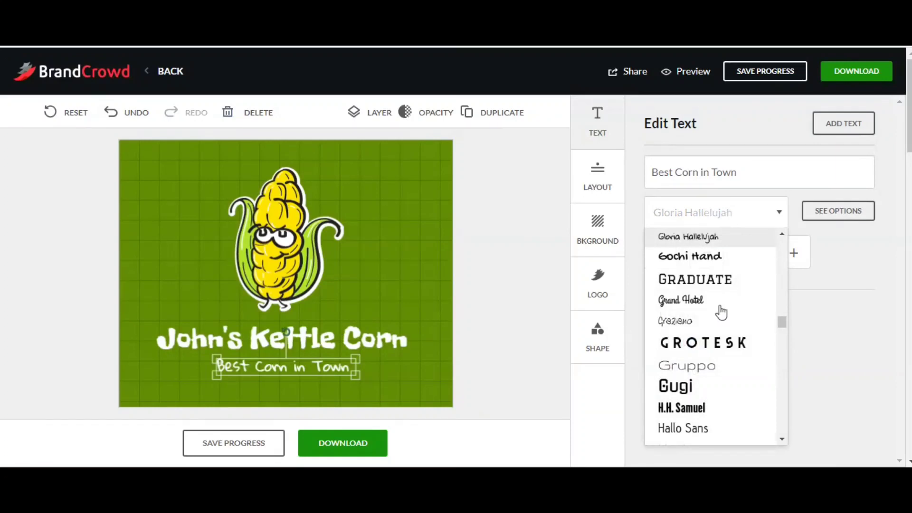
pyautogui.moveTo(783, 321); pyautogui.dragTo(783, 332)
pyautogui.click(701, 280)
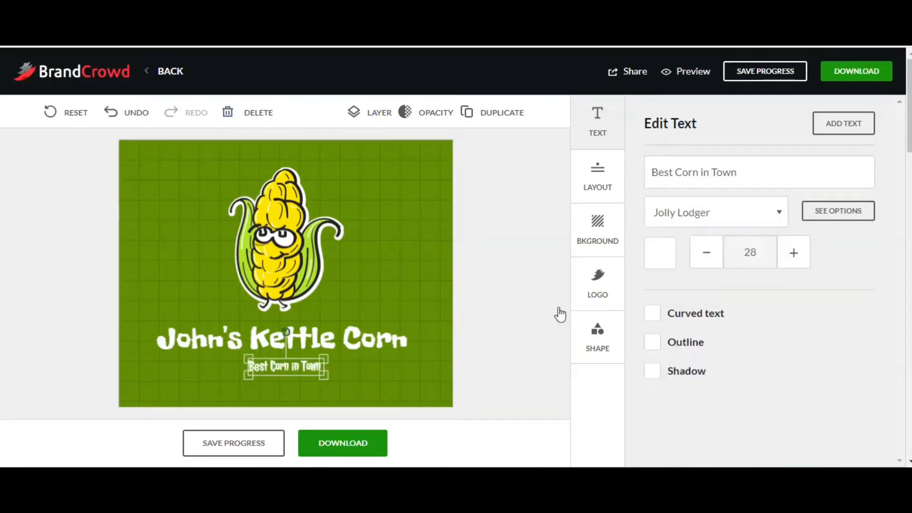
pyautogui.moveTo(322, 376); pyautogui.dragTo(369, 386)
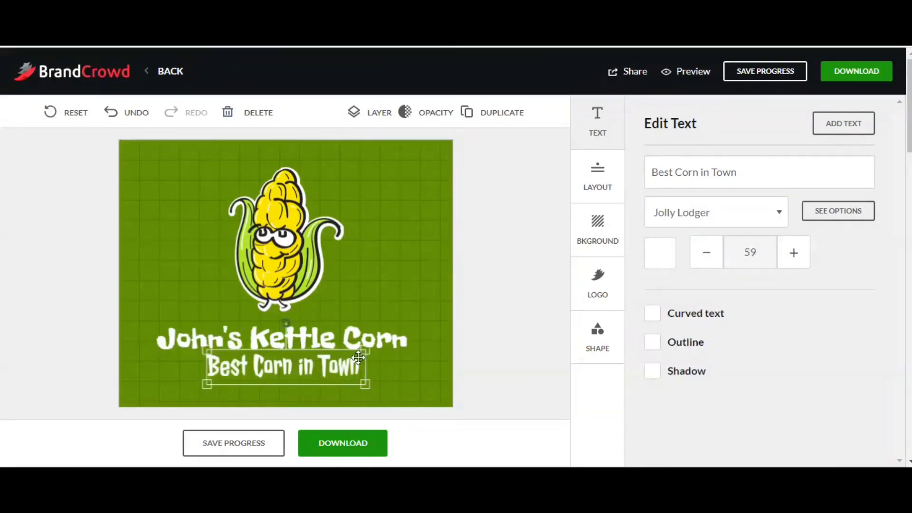
# - Add a black outline to the business name text
pyautogui.click(359, 338)
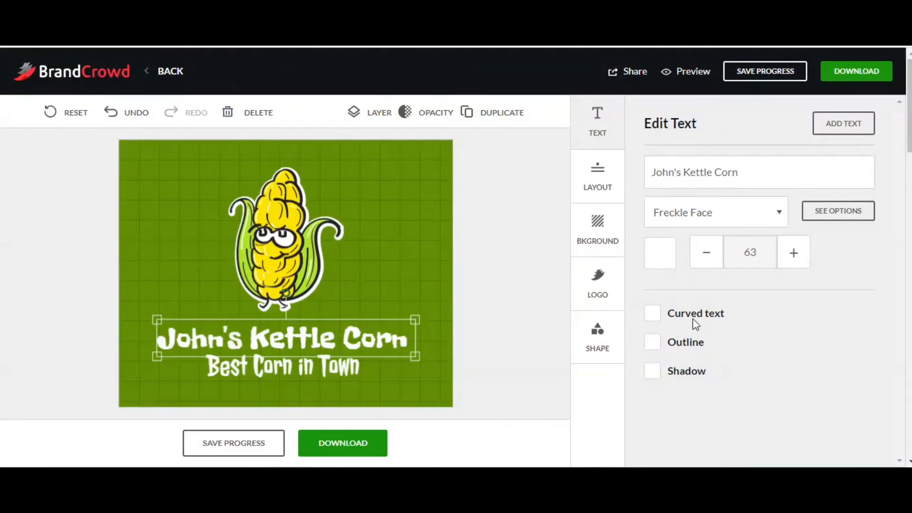
pyautogui.click(686, 351)
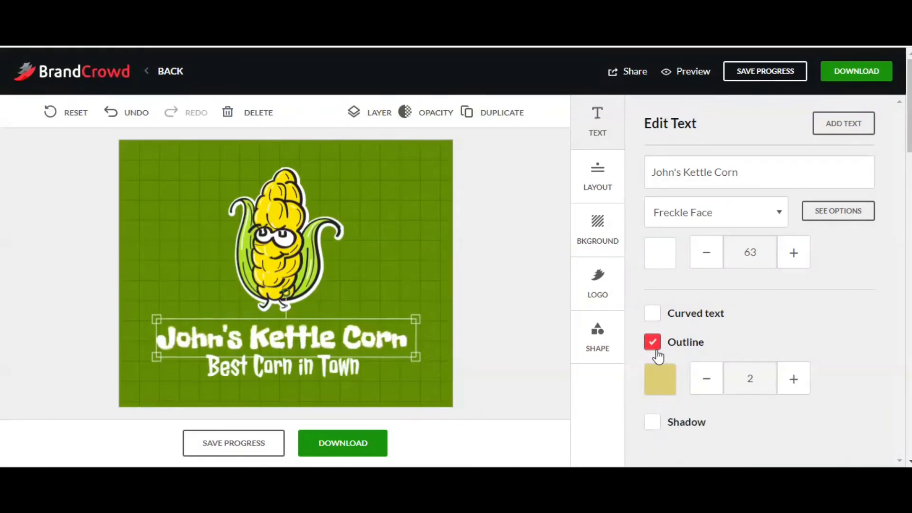
pyautogui.click(661, 378)
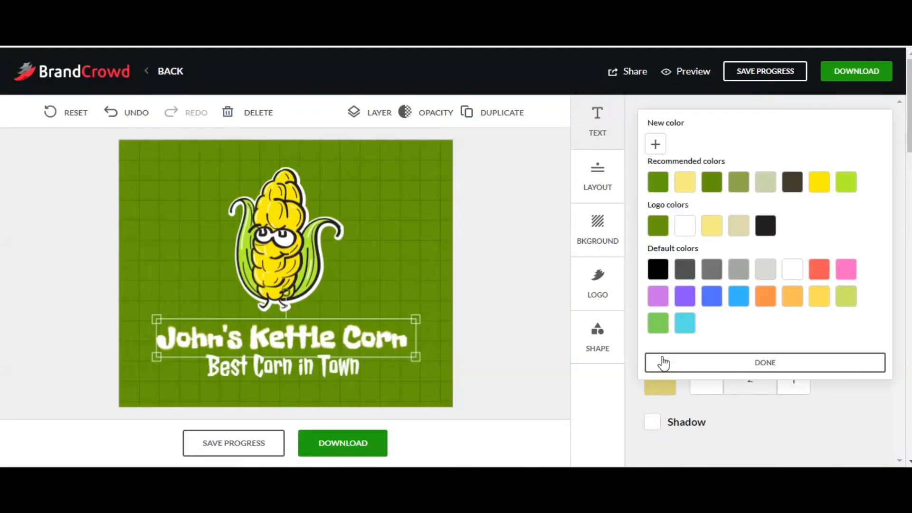
pyautogui.click(663, 275)
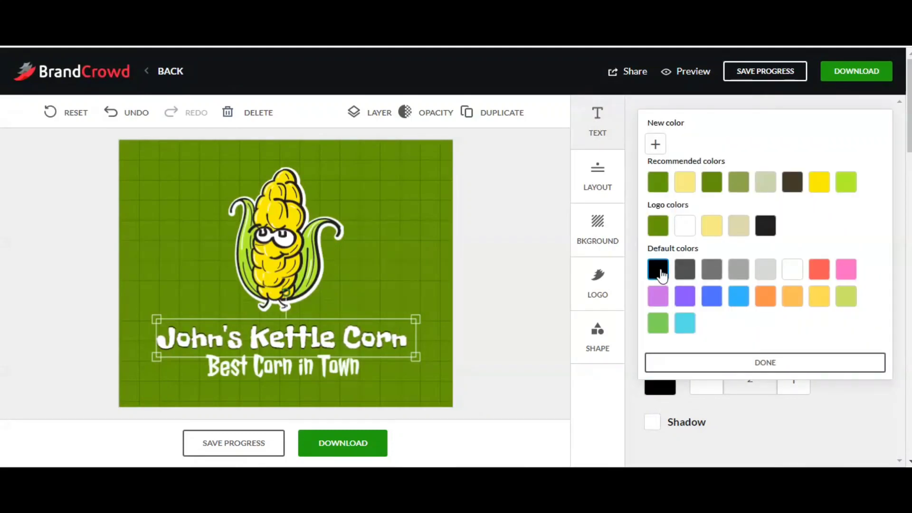
pyautogui.click(740, 363)
# - Increase the business name's outline thickness to 10
pyautogui.click(795, 379)
pyautogui.click(794, 379)
pyautogui.click(794, 379)
pyautogui.click(795, 379)
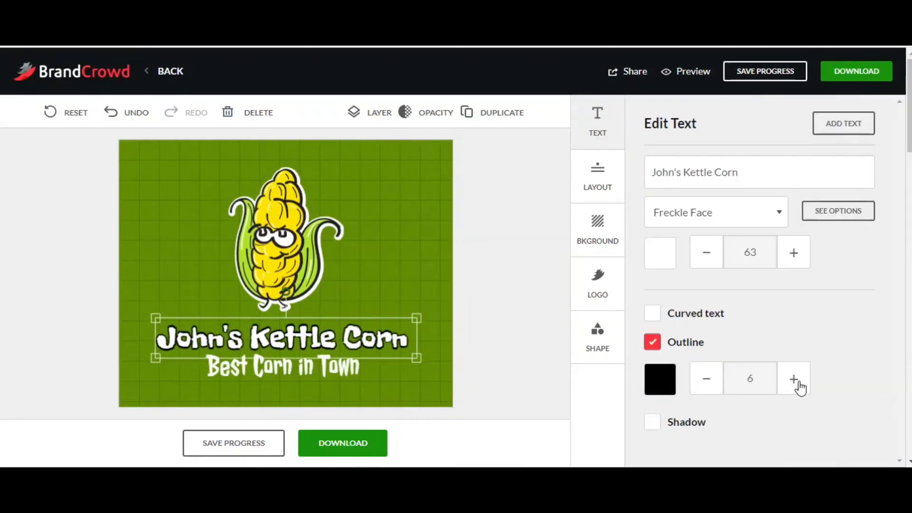
pyautogui.click(795, 379)
pyautogui.click(794, 379)
pyautogui.click(795, 380)
pyautogui.click(794, 380)
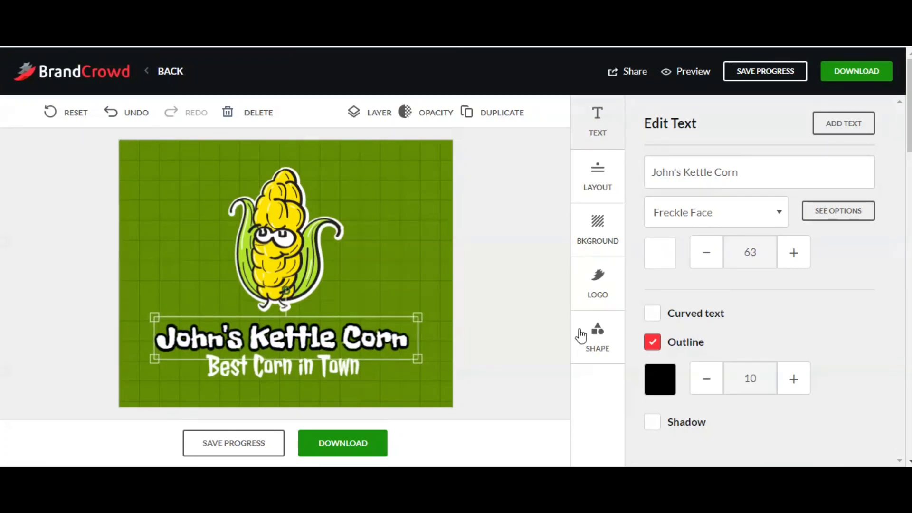
# - Change the business name's text color to a new custom bright red, hex FF0404
pyautogui.click(663, 265)
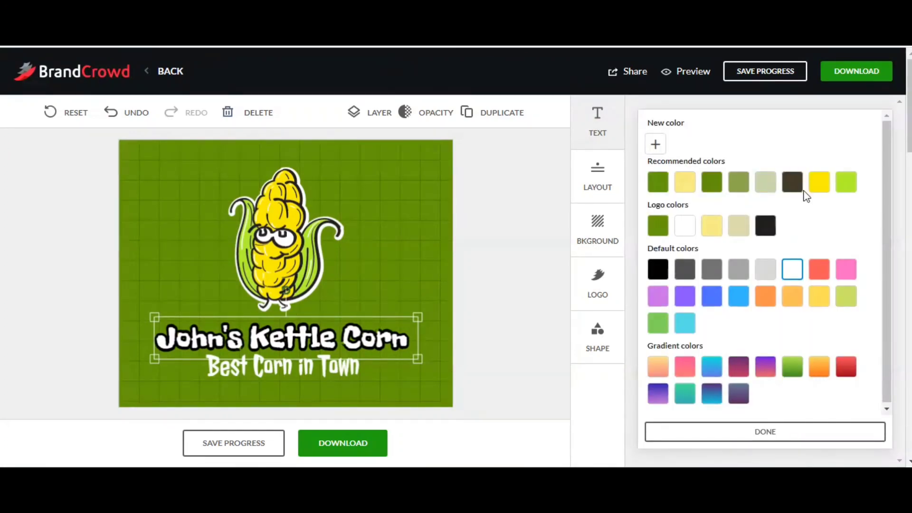
pyautogui.click(665, 147)
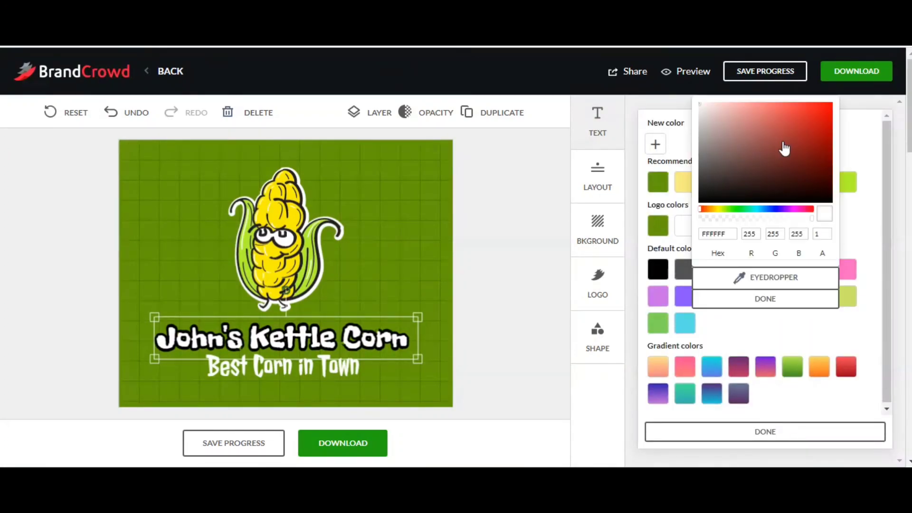
pyautogui.moveTo(798, 135); pyautogui.dragTo(832, 109)
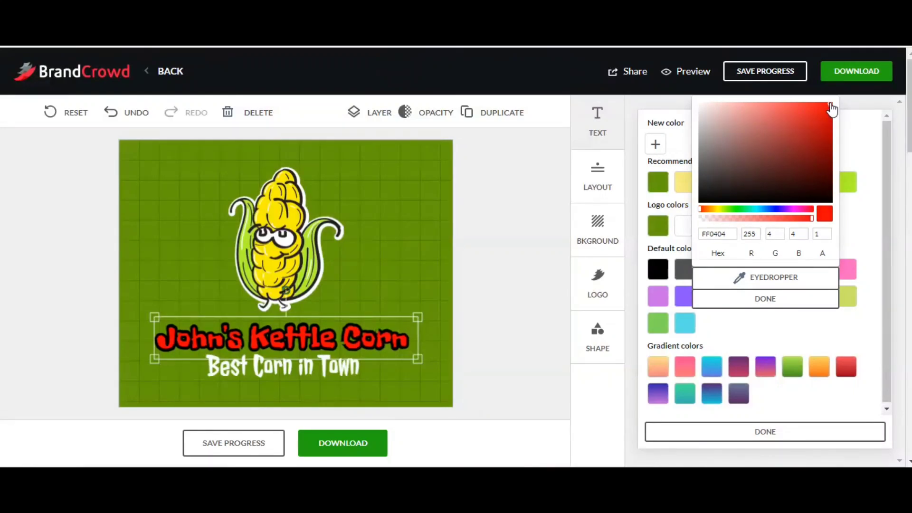
pyautogui.click(768, 299)
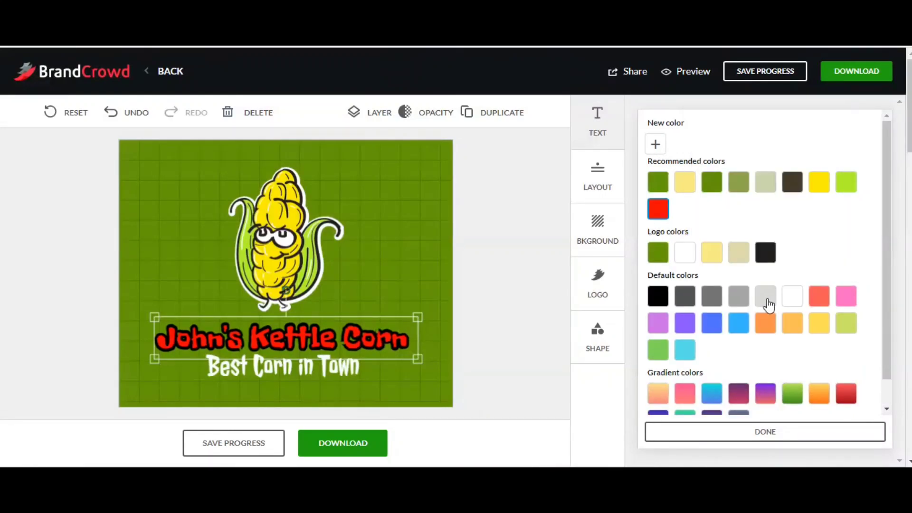
pyautogui.click(767, 432)
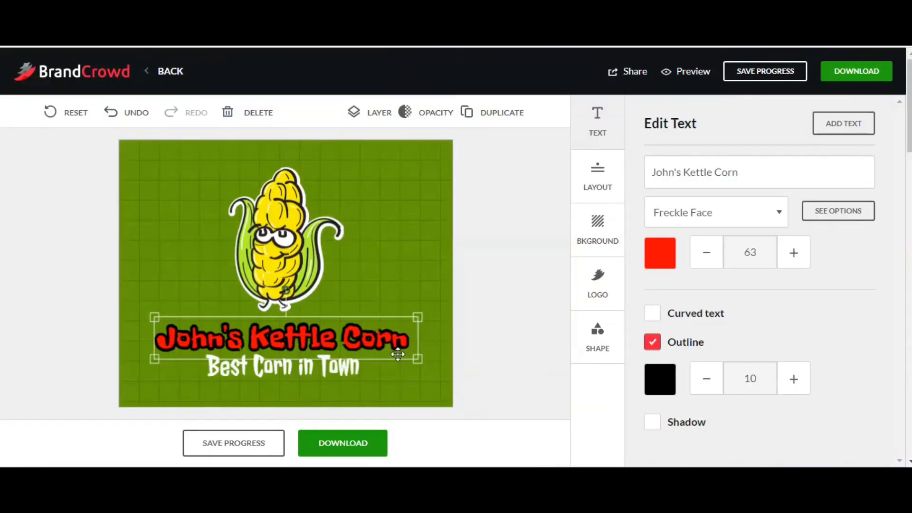
pyautogui.click(446, 287)
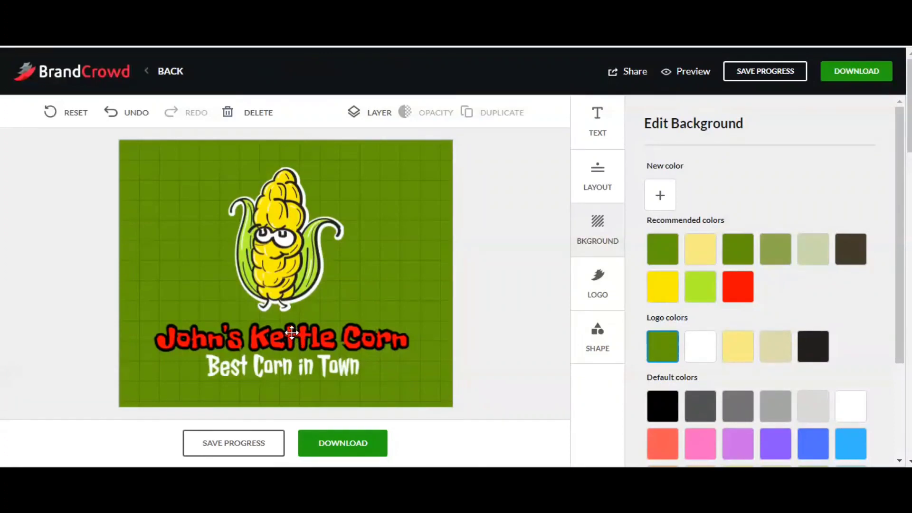
# - Move the business name up closer beneath the corn mascot and resize it to 60
pyautogui.click(292, 331)
pyautogui.moveTo(292, 331)
pyautogui.mouseDown()
pyautogui.moveTo(301, 133)
pyautogui.moveTo(297, 323)
pyautogui.mouseUp()
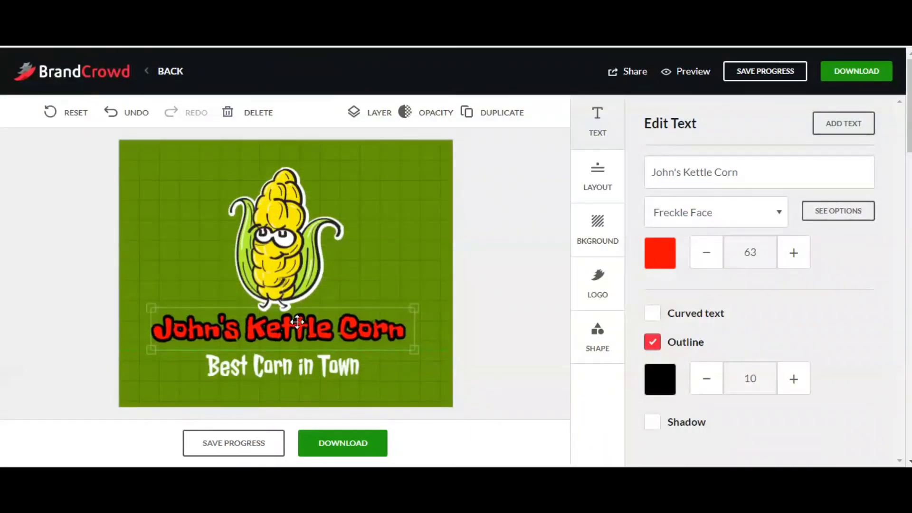
pyautogui.moveTo(413, 310); pyautogui.dragTo(373, 318)
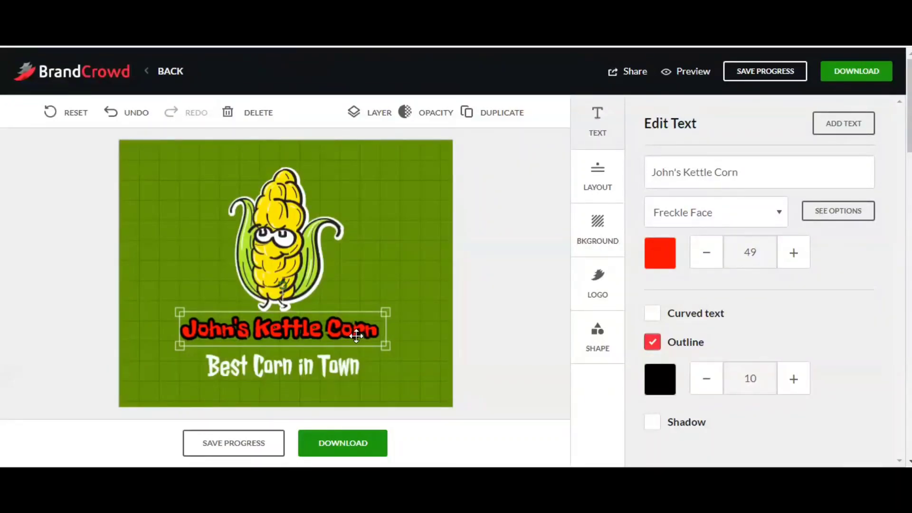
pyautogui.moveTo(386, 312)
pyautogui.mouseDown()
pyautogui.moveTo(470, 314)
pyautogui.moveTo(414, 306)
pyautogui.moveTo(383, 317)
pyautogui.mouseUp()
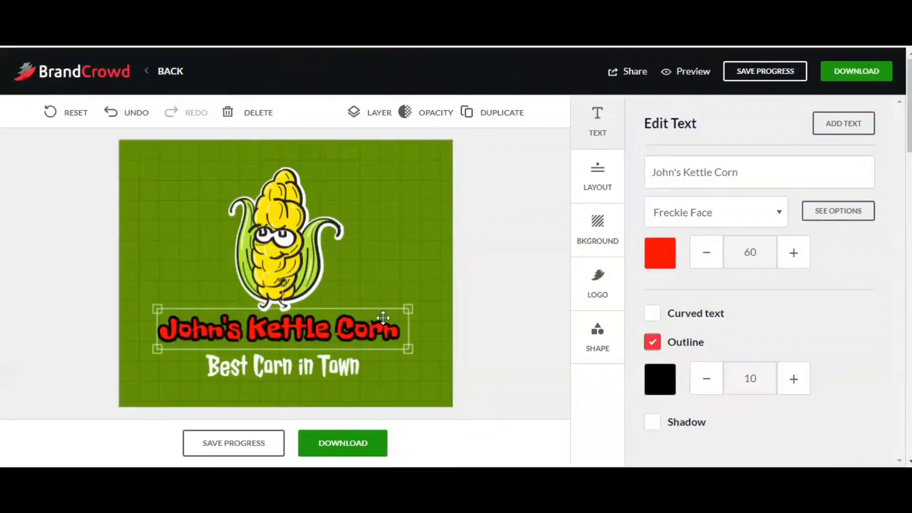
# - Shrink the tagline to size 46 and recolor it with the recommended bright yellow
pyautogui.click(336, 371)
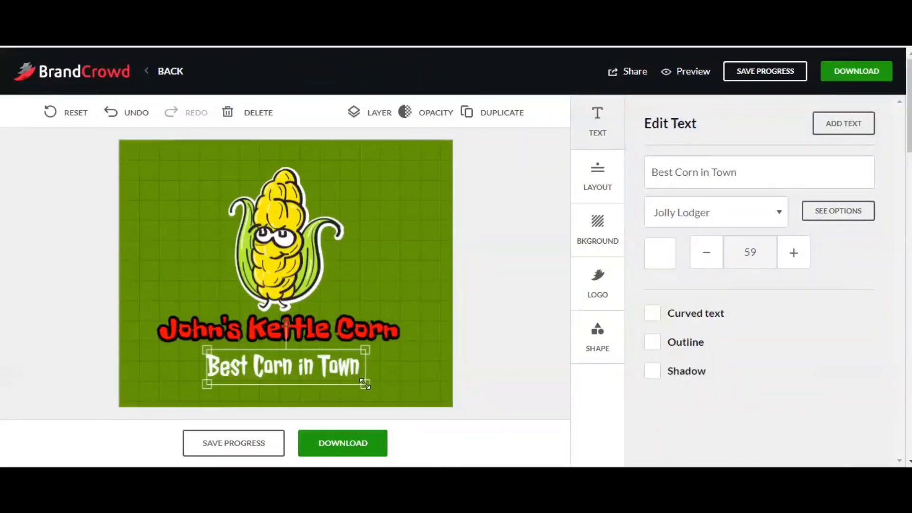
pyautogui.moveTo(365, 383); pyautogui.dragTo(347, 380)
pyautogui.click(664, 259)
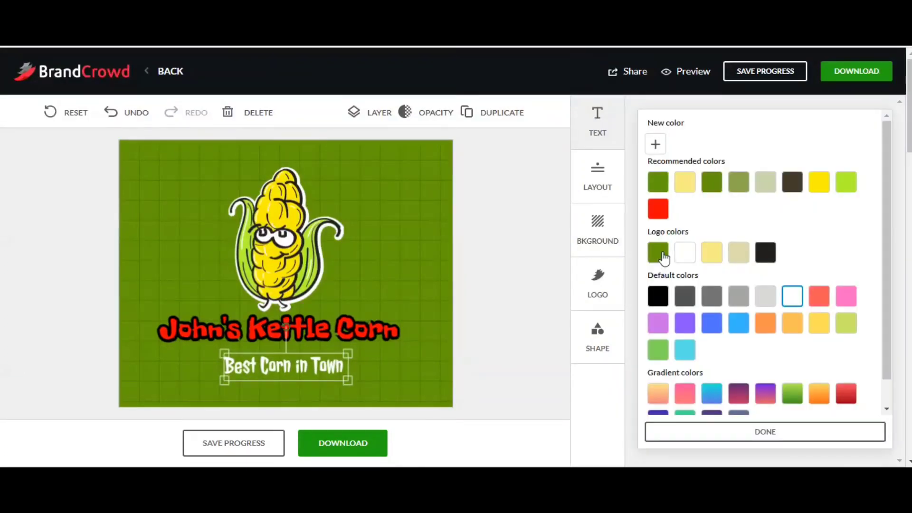
pyautogui.click(820, 184)
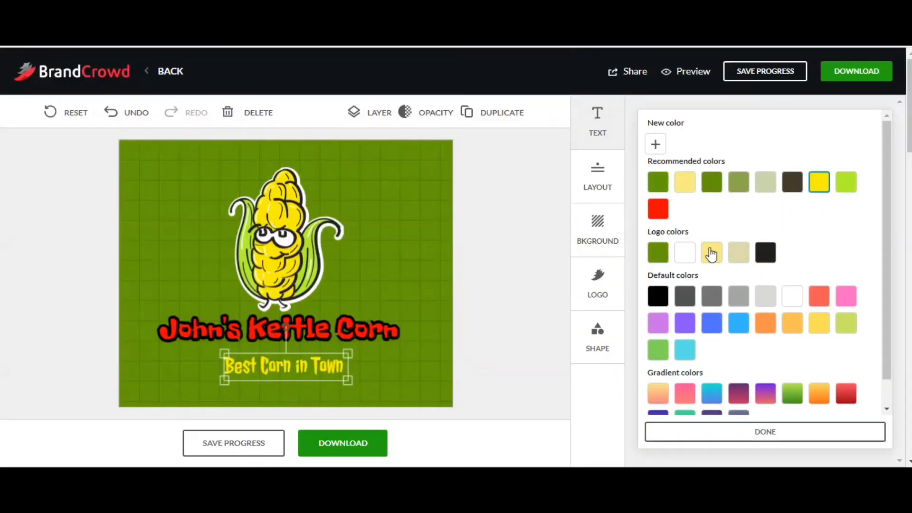
pyautogui.click(779, 433)
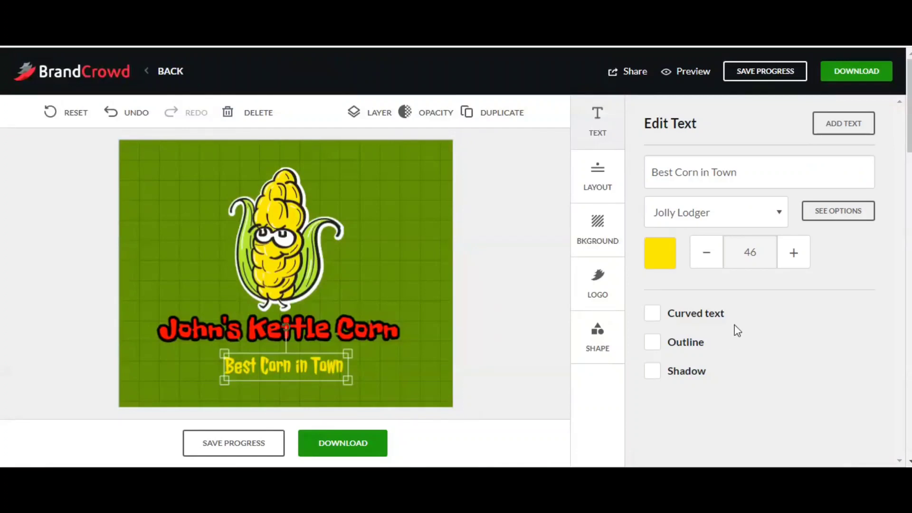
# - Add a black outline to the tagline and set its thickness to 7
pyautogui.click(653, 343)
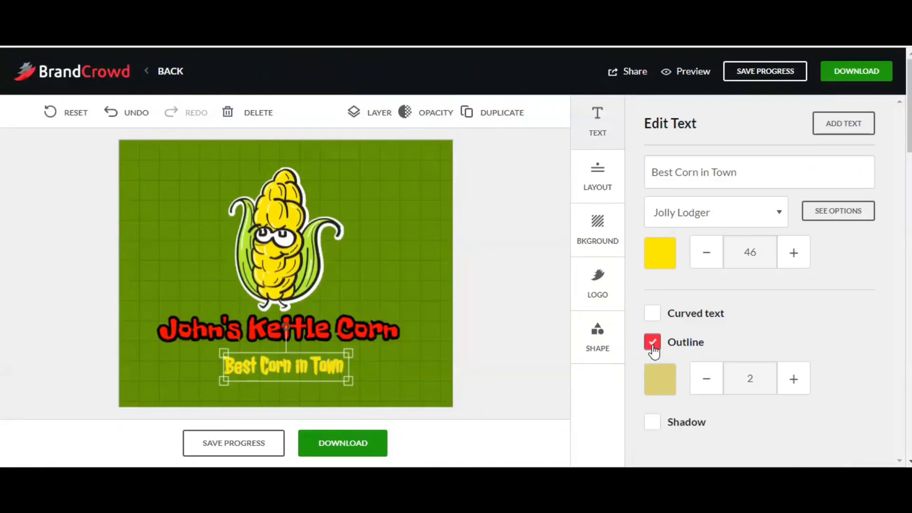
pyautogui.click(657, 379)
pyautogui.click(658, 297)
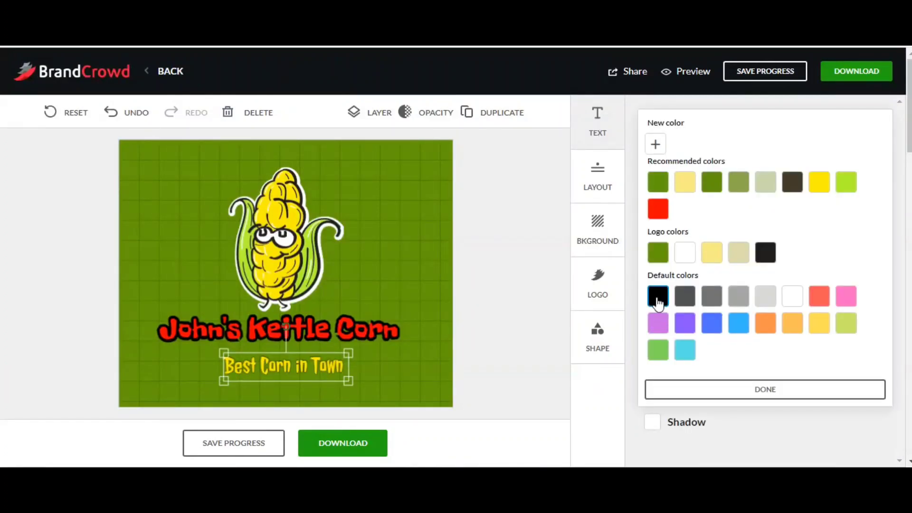
pyautogui.click(757, 390)
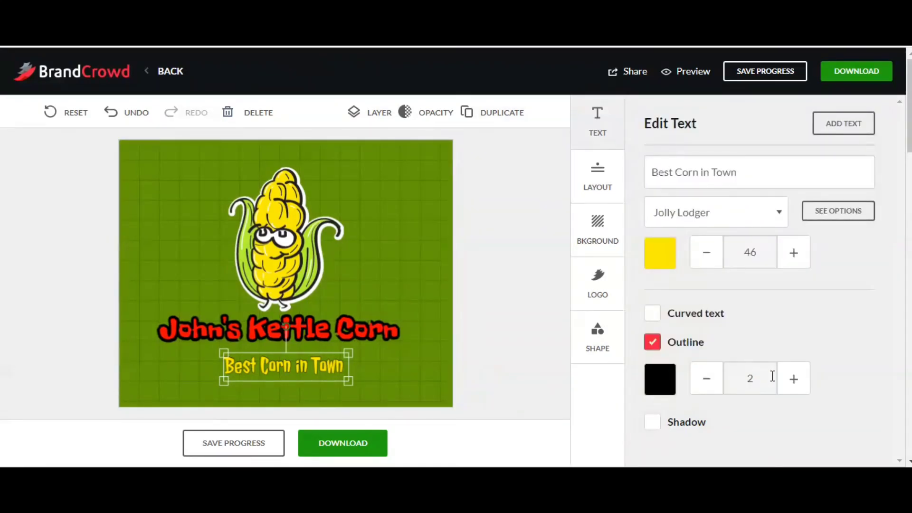
pyautogui.click(790, 380)
pyautogui.click(791, 380)
pyautogui.click(791, 381)
pyautogui.click(791, 381)
pyautogui.click(790, 381)
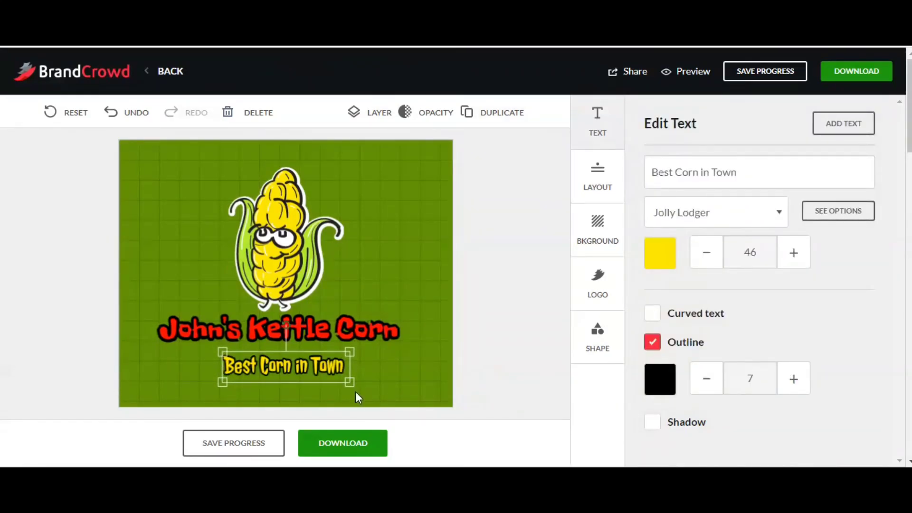
# - Enlarge the tagline to size 65 and position it just below the business name
pyautogui.moveTo(348, 352); pyautogui.dragTo(374, 345)
pyautogui.moveTo(322, 370); pyautogui.dragTo(323, 368)
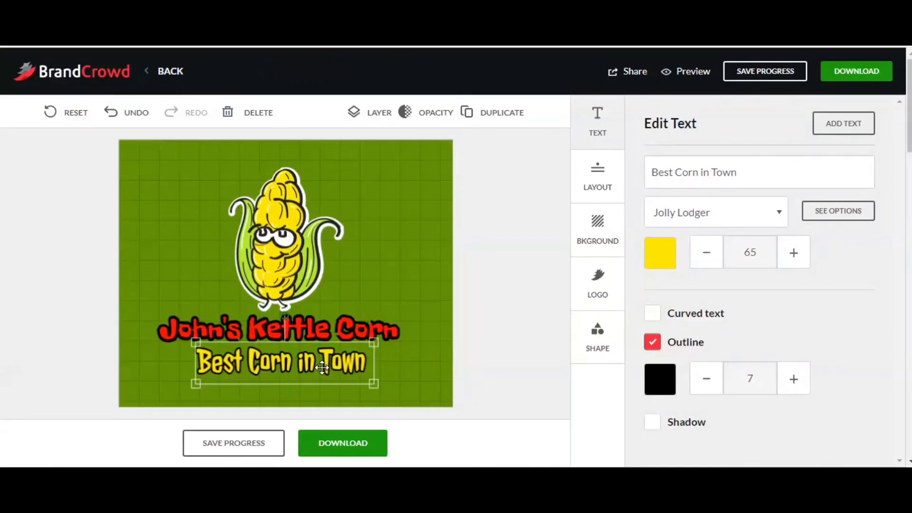
pyautogui.click(453, 243)
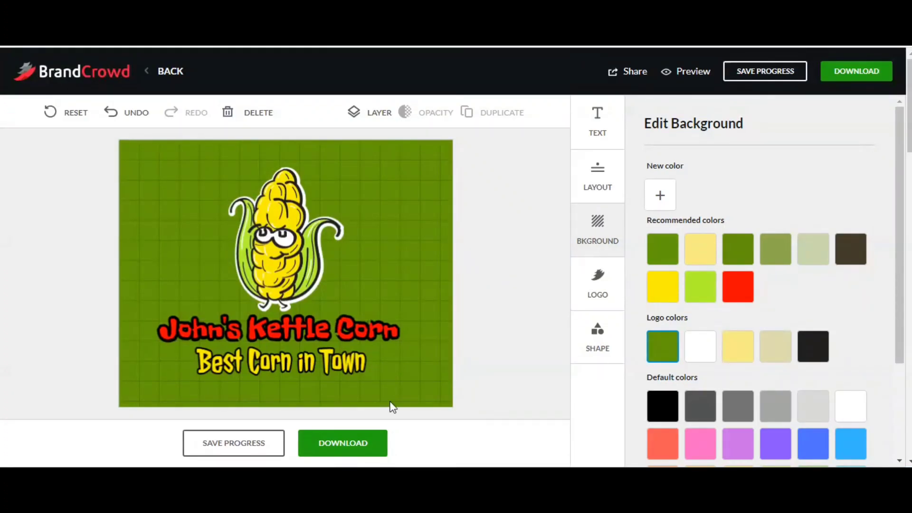
# - Proceed to download the finished logo, choose the monthly Premium Logo Pack and review the package details
pyautogui.click(353, 452)
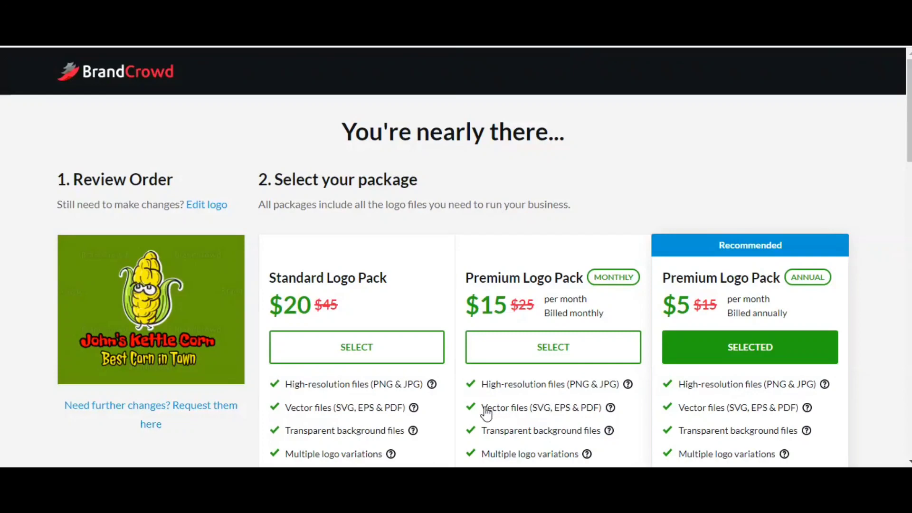
pyautogui.moveTo(484, 415); pyautogui.dragTo(606, 408)
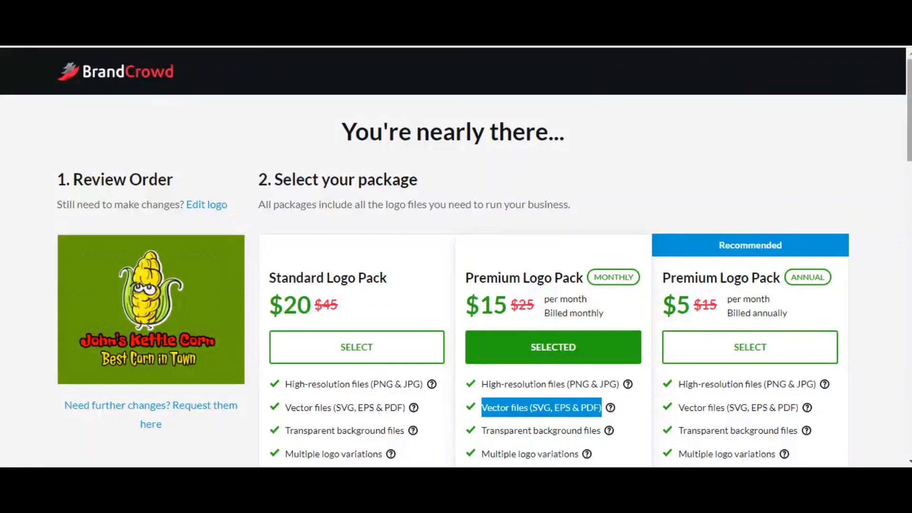
pyautogui.scroll(-3, 903, 118)
pyautogui.scroll(-4, 456, 276)
pyautogui.scroll(7, 456, 275)
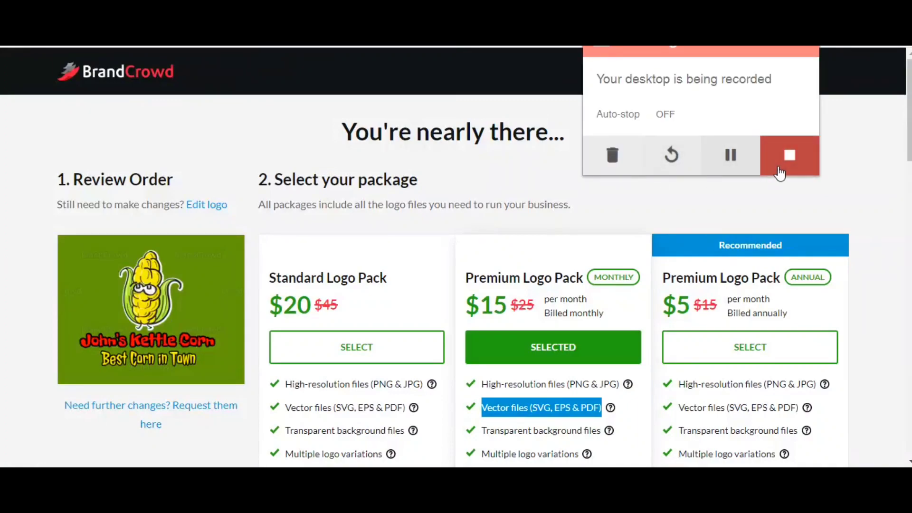
pyautogui.click(790, 154)
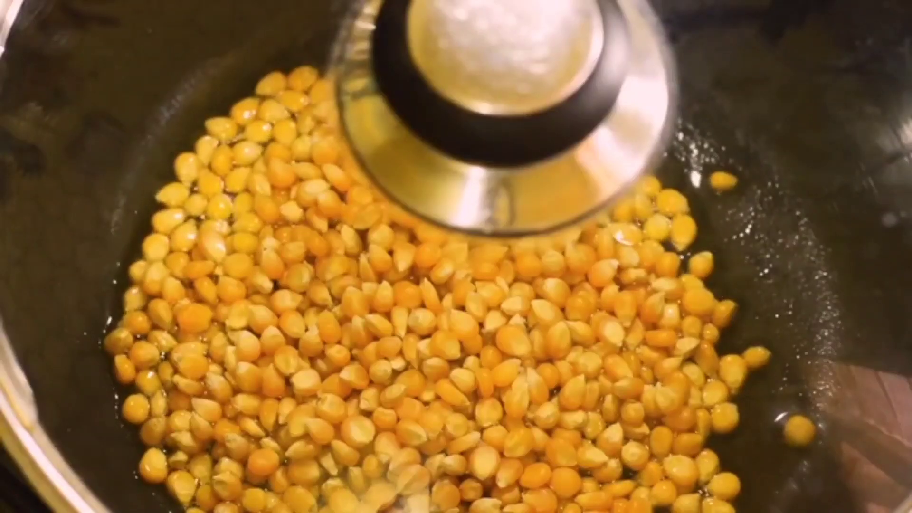